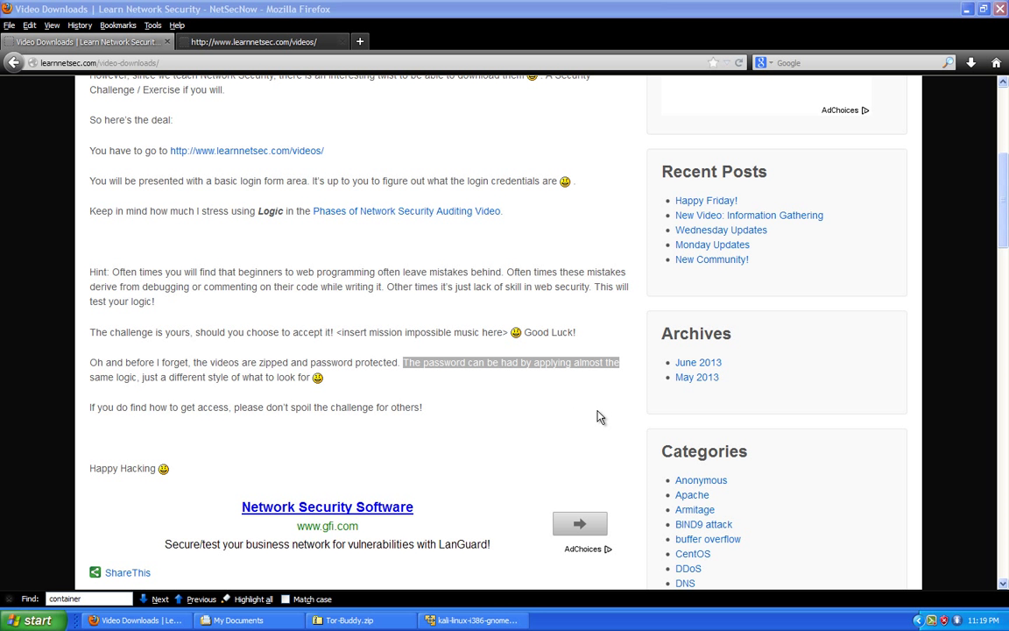
# Read the Video Downloads post's challenge instructions, including the login form description and the hint about coding mistakes
pyautogui.click(460, 261)
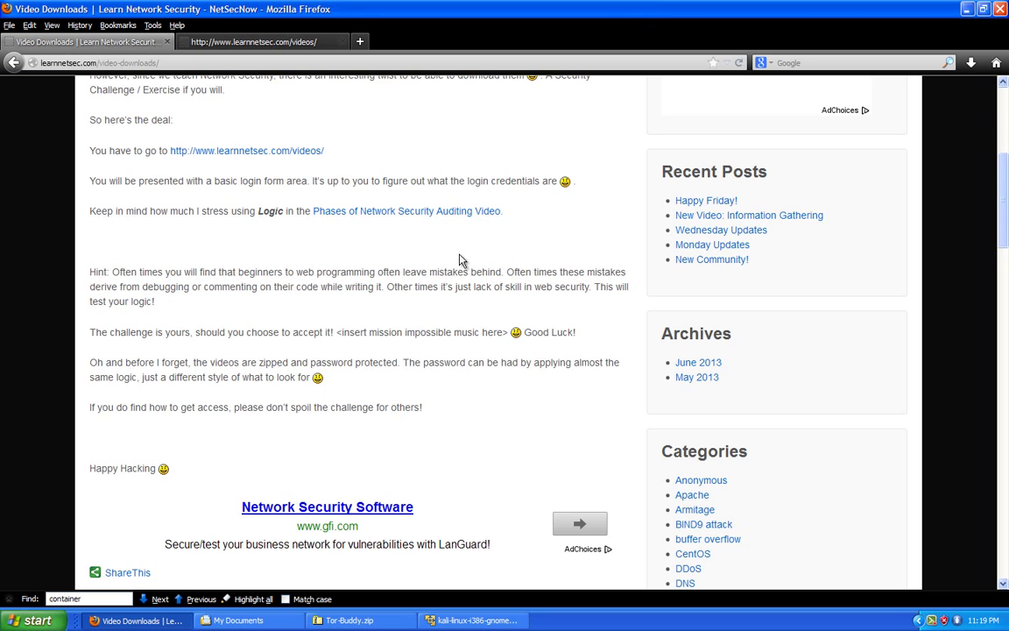
pyautogui.scroll(5, 460, 261)
pyautogui.scroll(-2, 445, 270)
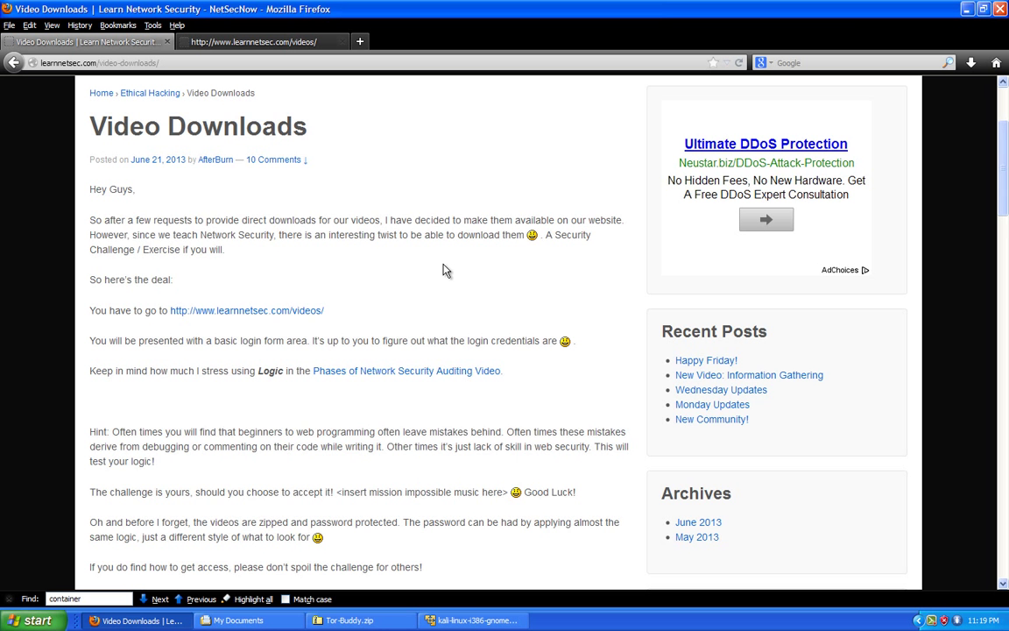
pyautogui.scroll(-2, 442, 270)
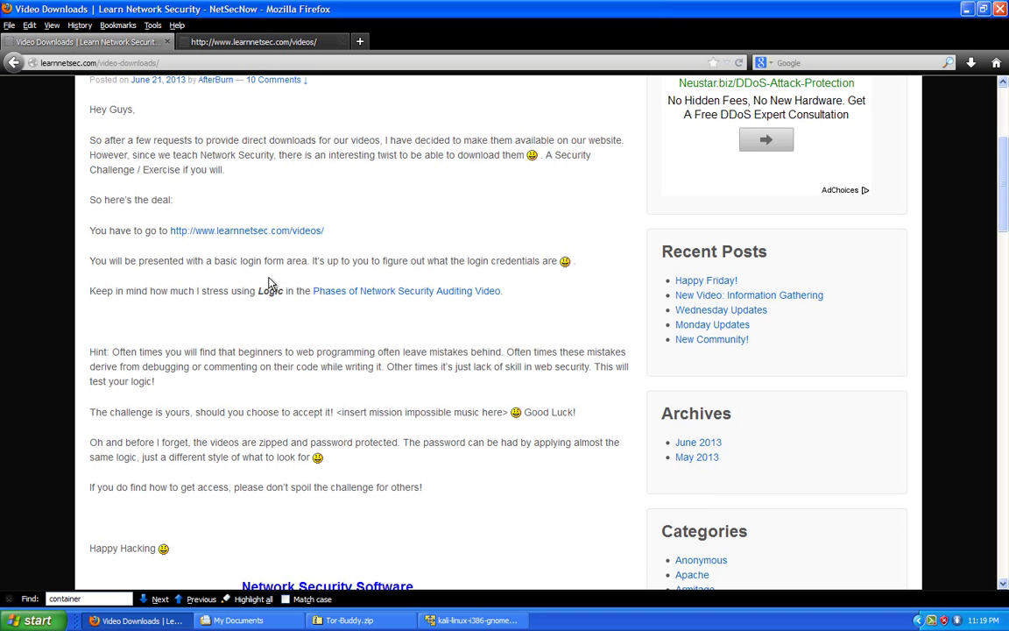
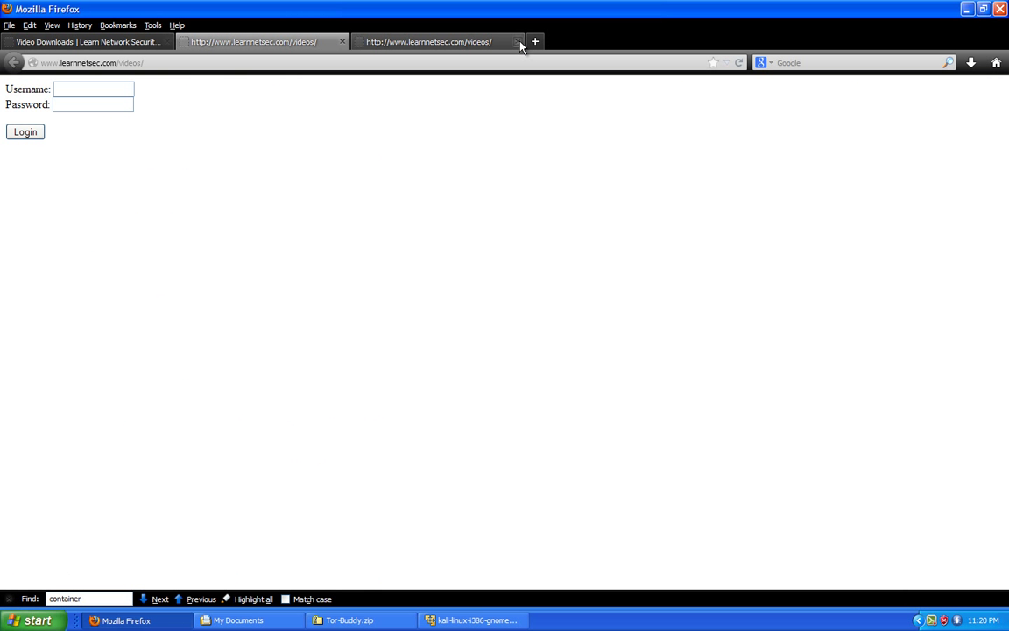
# Close the duplicate learnnetsec.com/videos/ tab and open the remaining login page's source code
pyautogui.click(517, 42)
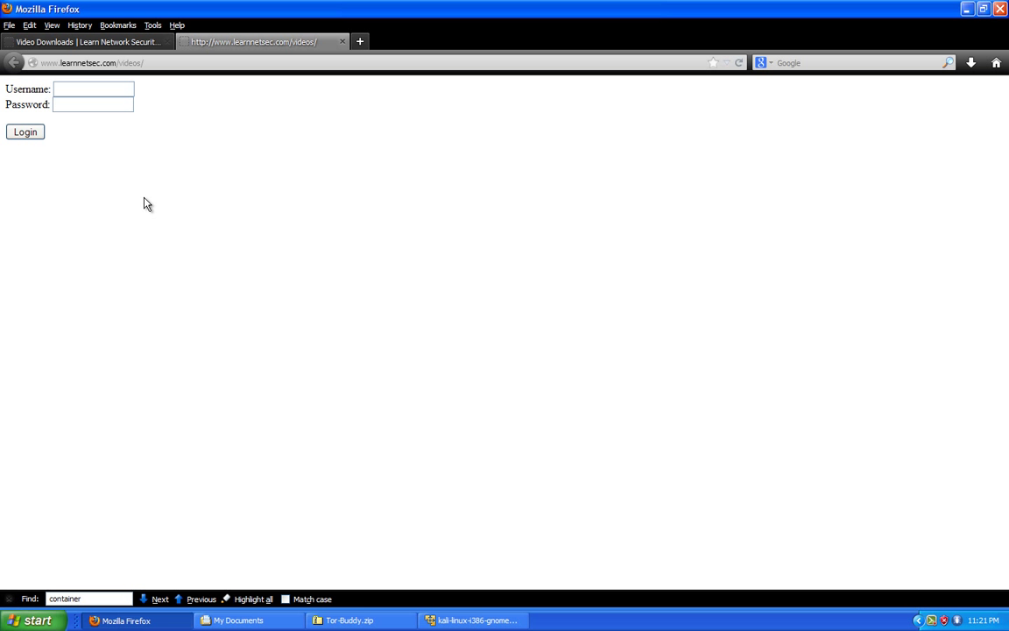
pyautogui.rightClick(188, 148)
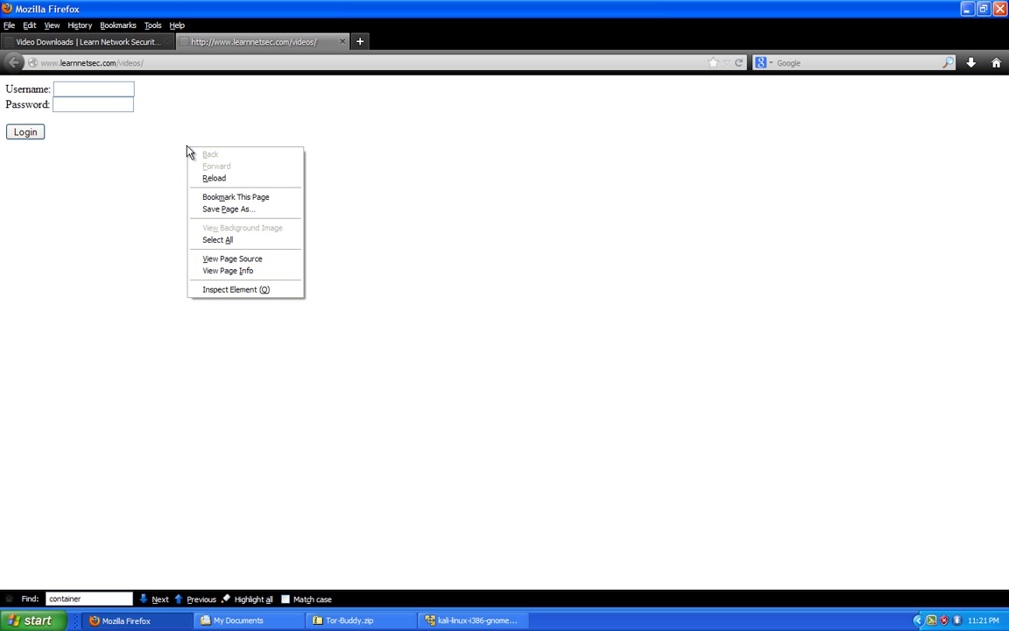
pyautogui.click(242, 260)
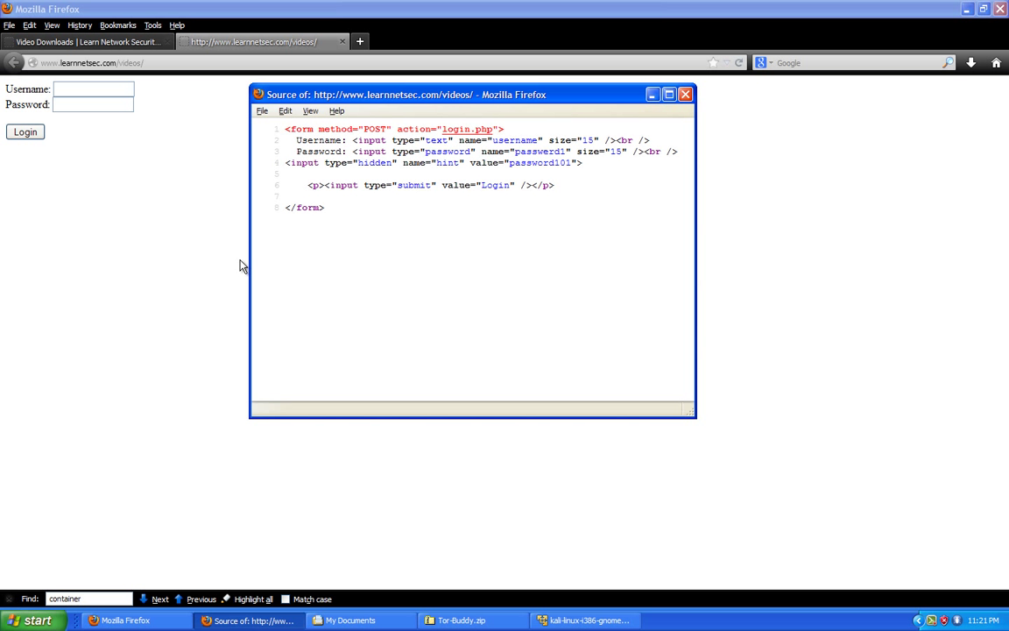
pyautogui.moveTo(467, 88); pyautogui.dragTo(441, 119)
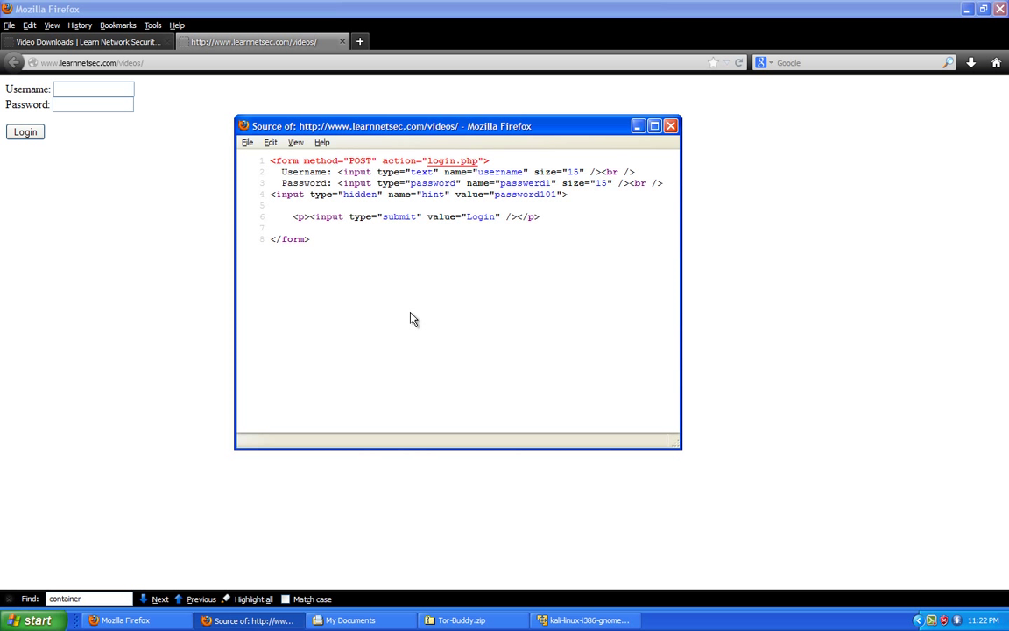
# Search the source code for "<form" and examine the form tag's method and action attributes
pyautogui.hotkey('ctrl', 'f')
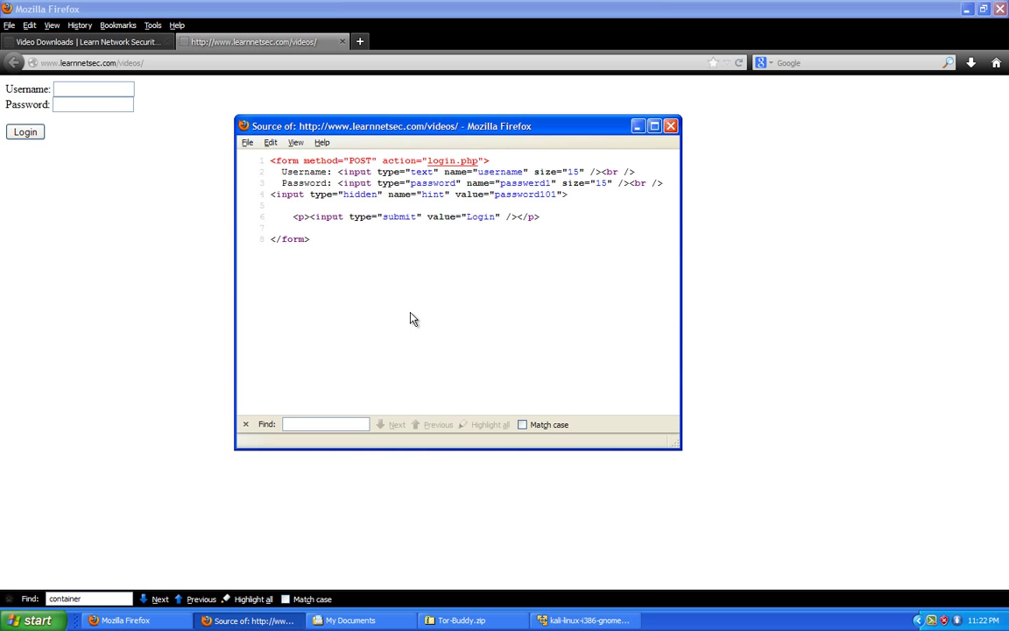
pyautogui.write('<form')
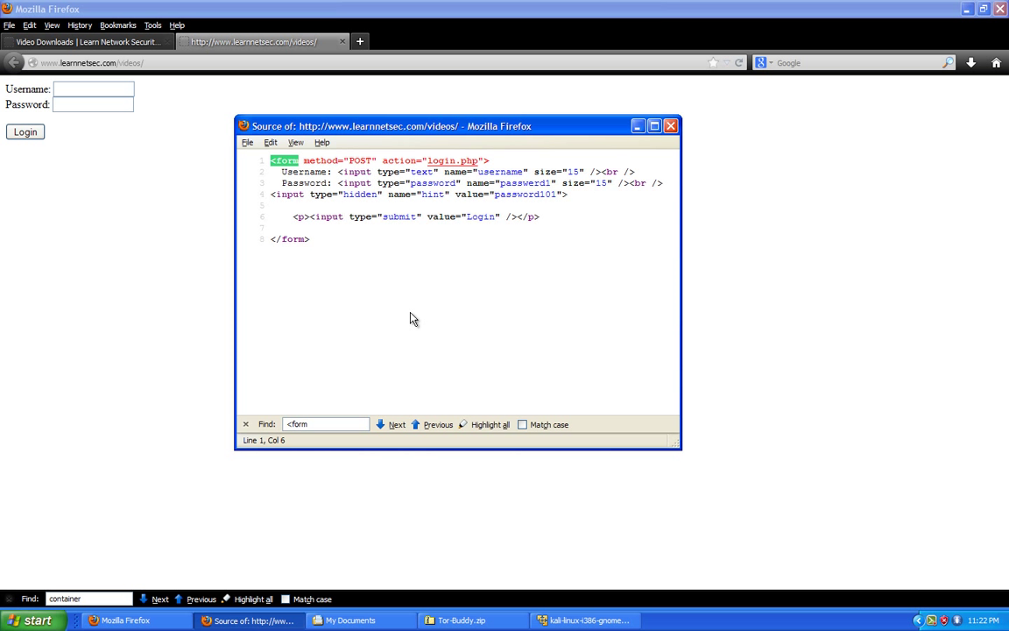
pyautogui.click(413, 319)
pyautogui.click(246, 424)
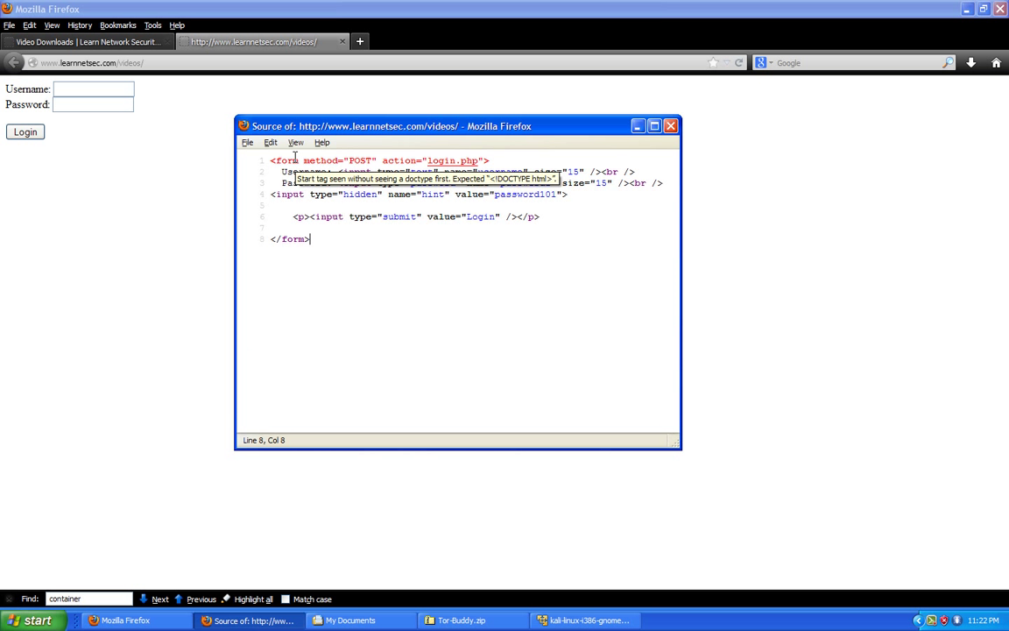
pyautogui.moveTo(272, 161); pyautogui.dragTo(372, 164)
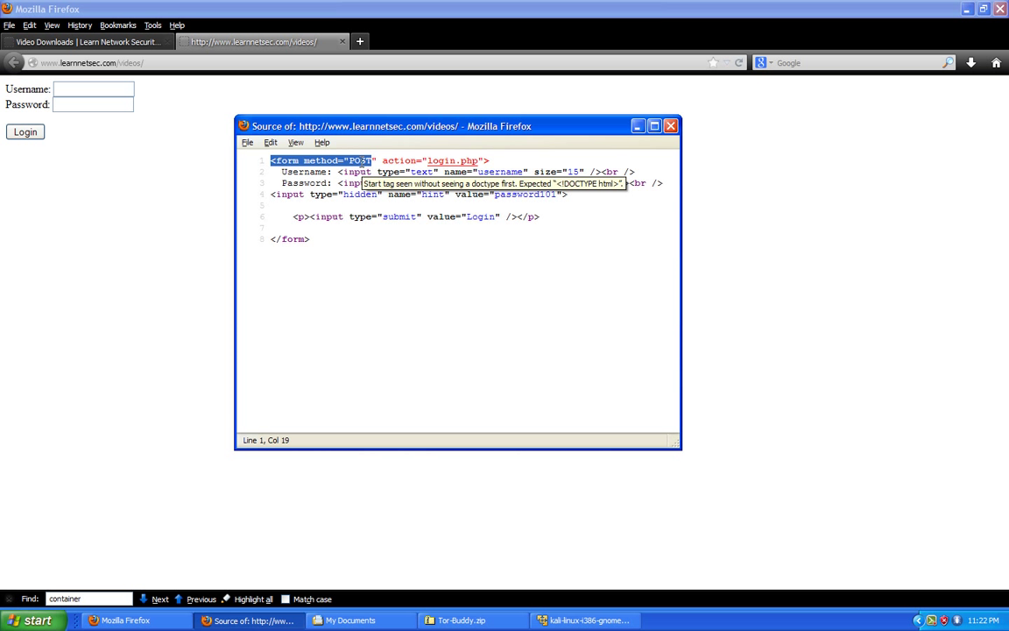
pyautogui.moveTo(382, 161); pyautogui.dragTo(478, 158)
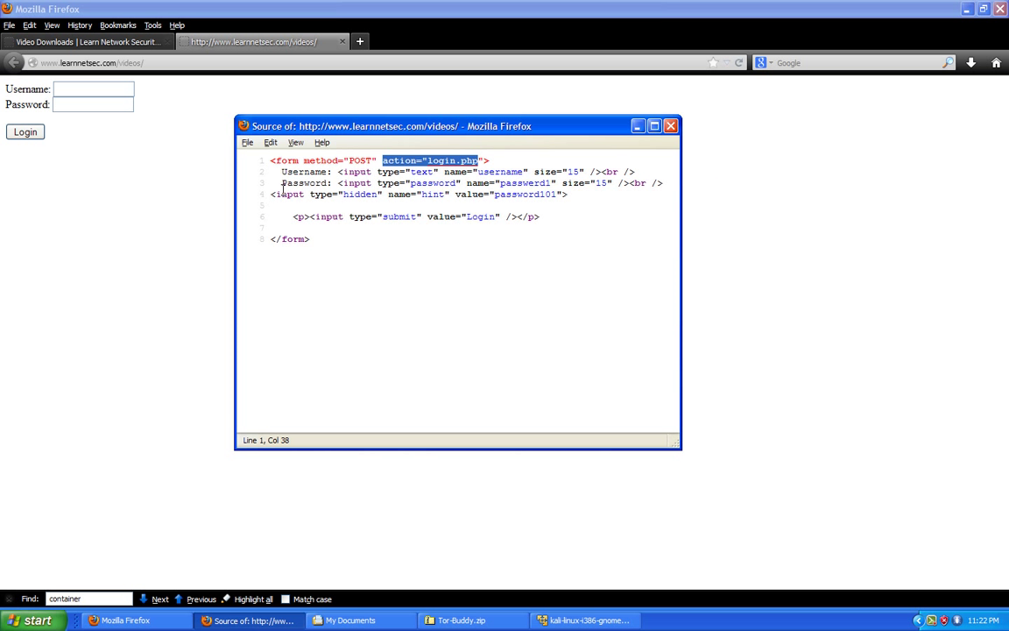
# Examine the username line's label, input type, name and size attributes in the source code
pyautogui.moveTo(281, 172); pyautogui.dragTo(339, 173)
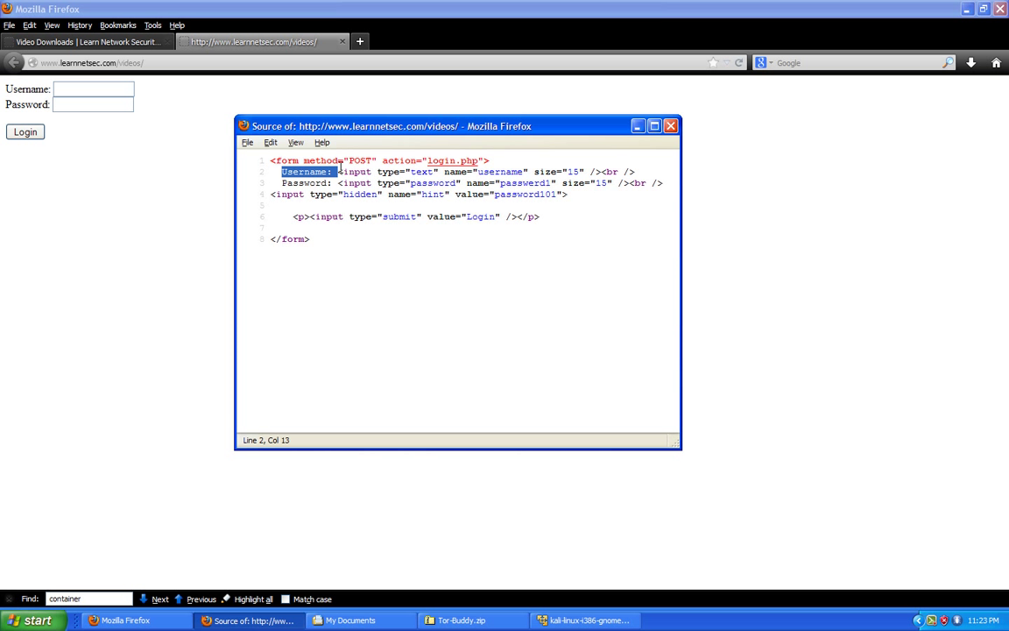
pyautogui.moveTo(338, 172); pyautogui.dragTo(406, 172)
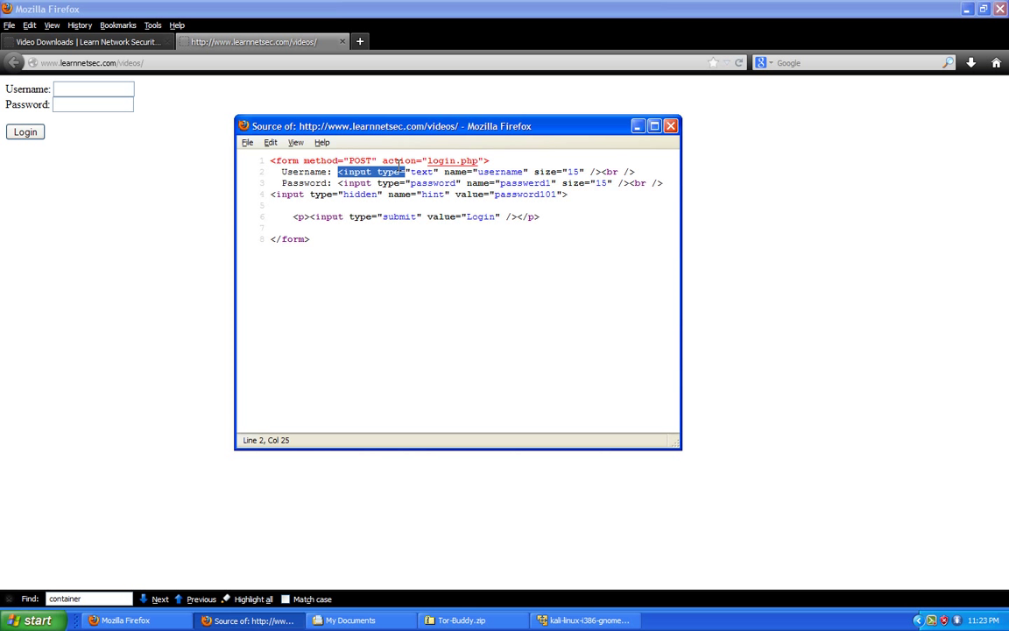
pyautogui.doubleClick(422, 171)
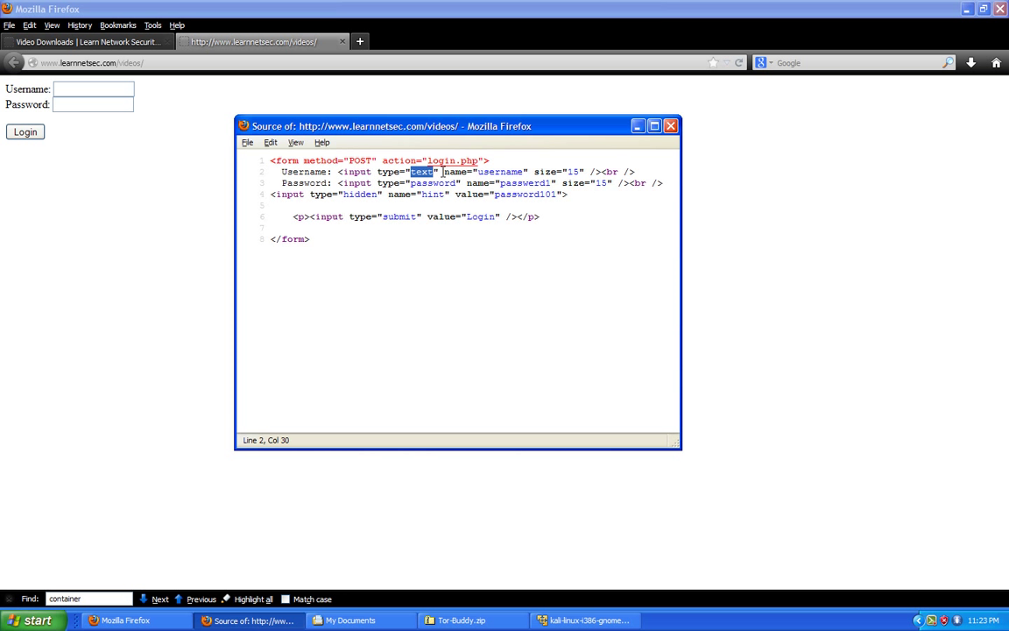
pyautogui.click(475, 171)
pyautogui.moveTo(475, 169); pyautogui.dragTo(524, 172)
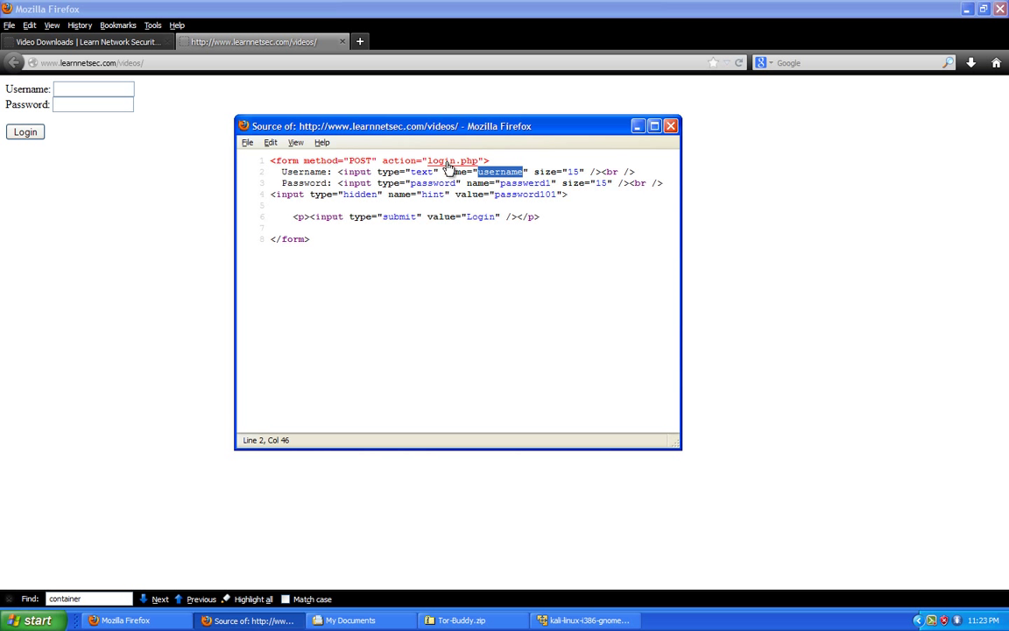
pyautogui.hotkey('ctrl', 'Right')
pyautogui.hotkey('ctrl', 'Right')
pyautogui.hotkey('ctrl', 'shift', 'Right')
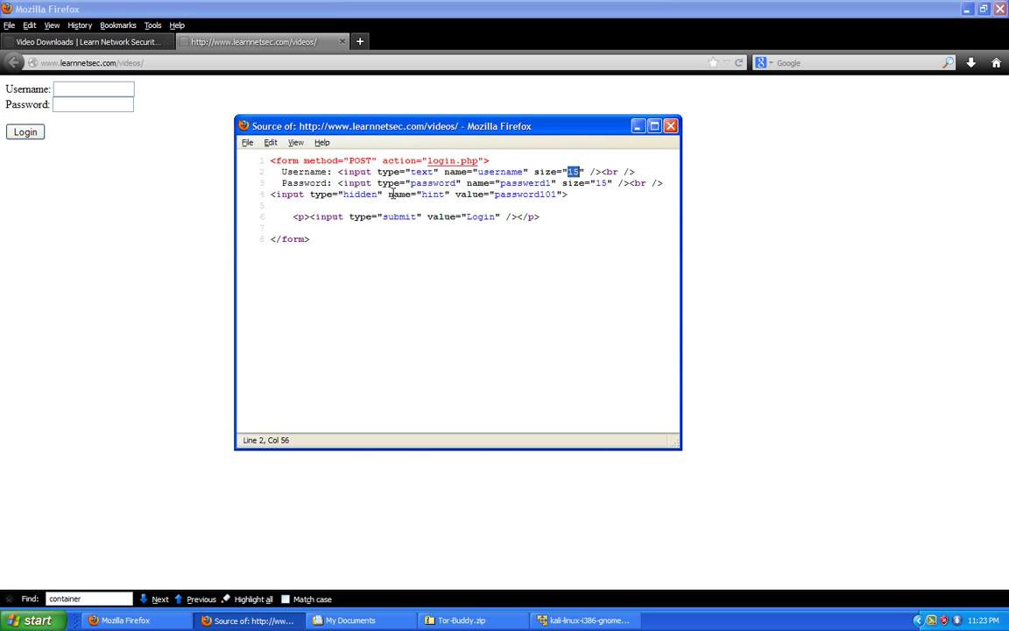
# Examine the password line's label, input type, name and size attributes in the source code
pyautogui.click(283, 183)
pyautogui.hotkey('ctrl', 'shift', 'Right')
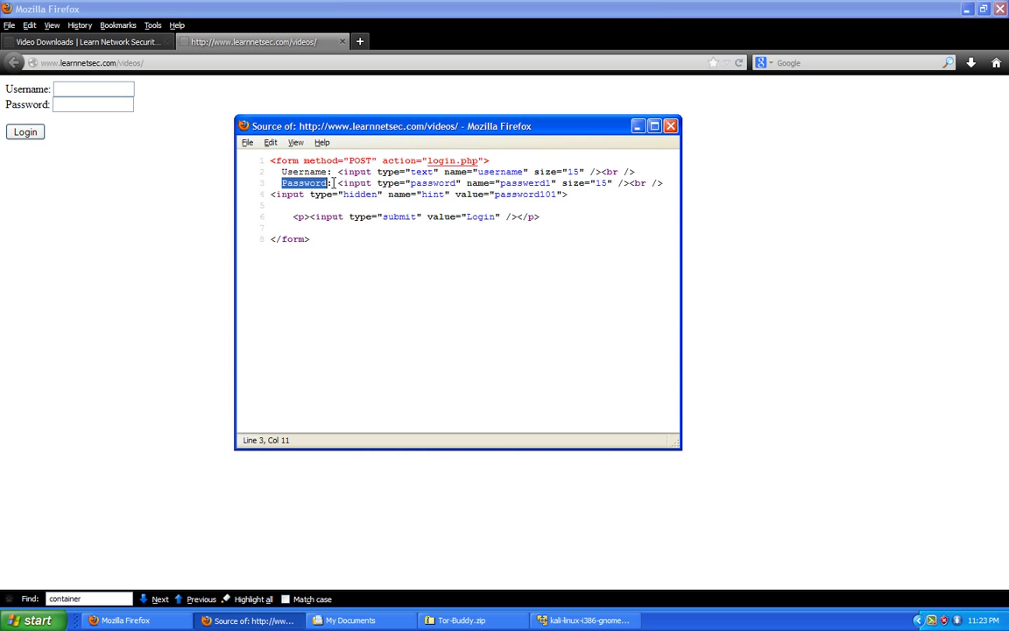
pyautogui.moveTo(338, 183); pyautogui.dragTo(412, 183)
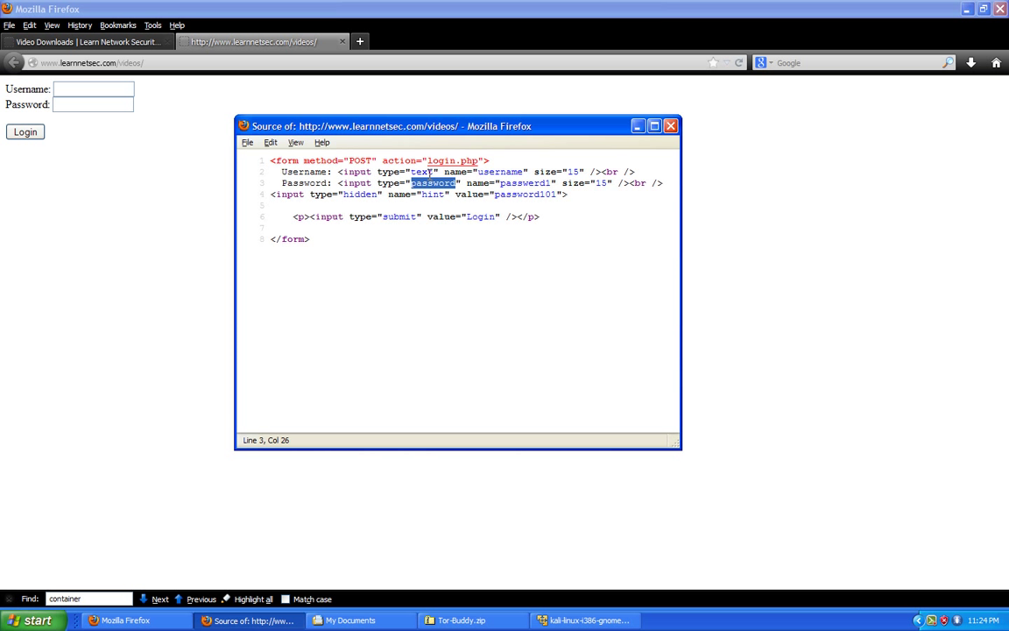
pyautogui.doubleClick(477, 183)
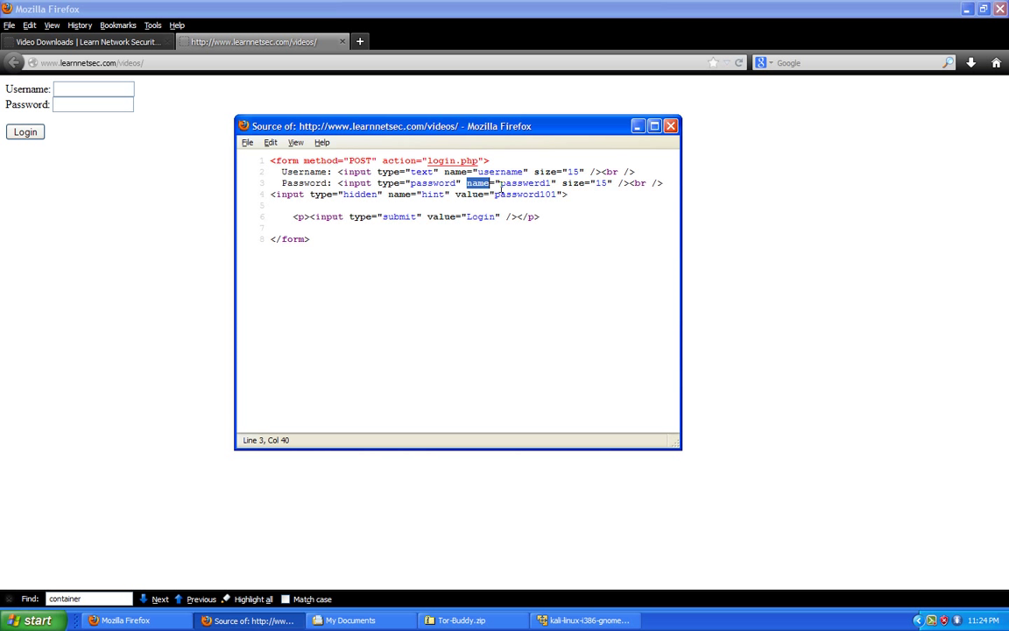
pyautogui.doubleClick(524, 183)
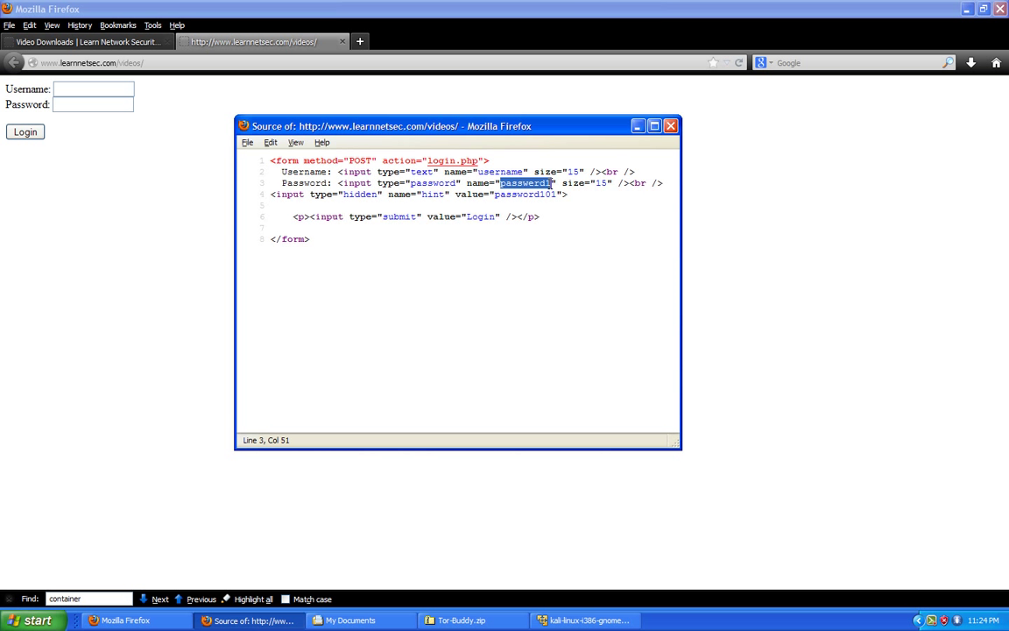
pyautogui.click(523, 193)
pyautogui.moveTo(523, 185); pyautogui.dragTo(541, 185)
pyautogui.doubleClick(602, 183)
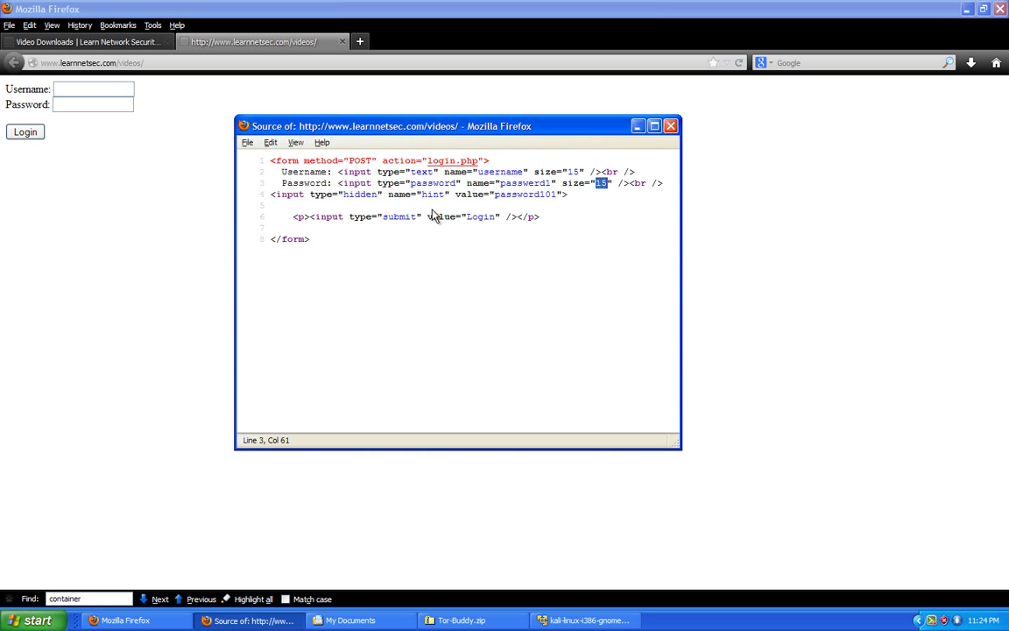
# Examine the submit input's type and value attributes on line 6 of the source code
pyautogui.moveTo(292, 216); pyautogui.dragTo(385, 216)
pyautogui.click(419, 216)
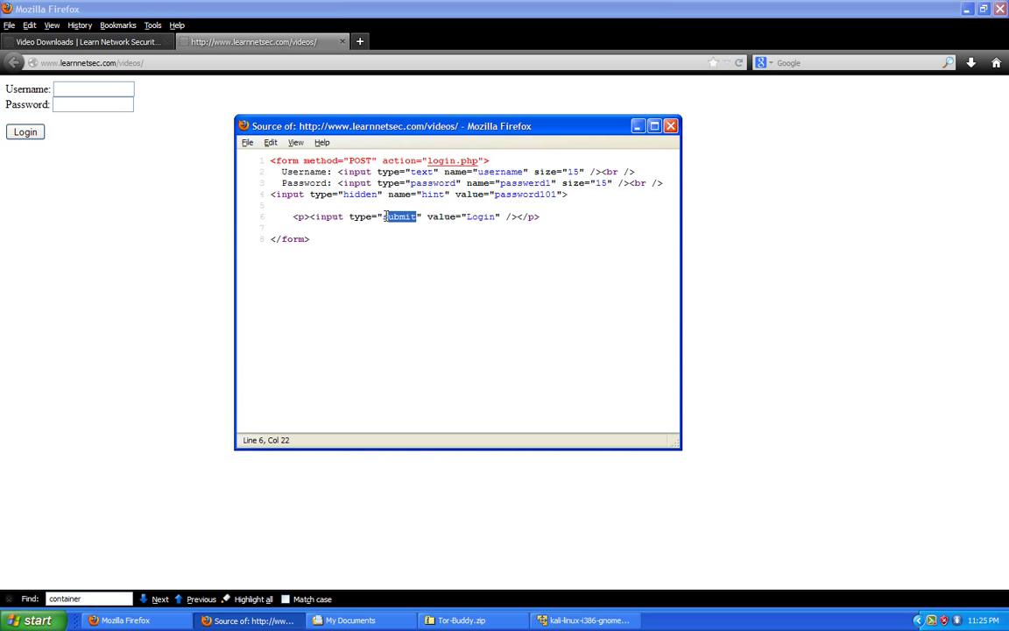
pyautogui.click(465, 216)
pyautogui.hotkey('shift', 'Right')
pyautogui.hotkey('shift', 'Right')
pyautogui.hotkey('shift', 'Right')
pyautogui.hotkey('shift', 'Right')
pyautogui.hotkey('shift', 'Right')
# Examine the hidden input on line 4 of the source code, checking its name and value attributes
pyautogui.moveTo(568, 194); pyautogui.dragTo(267, 195)
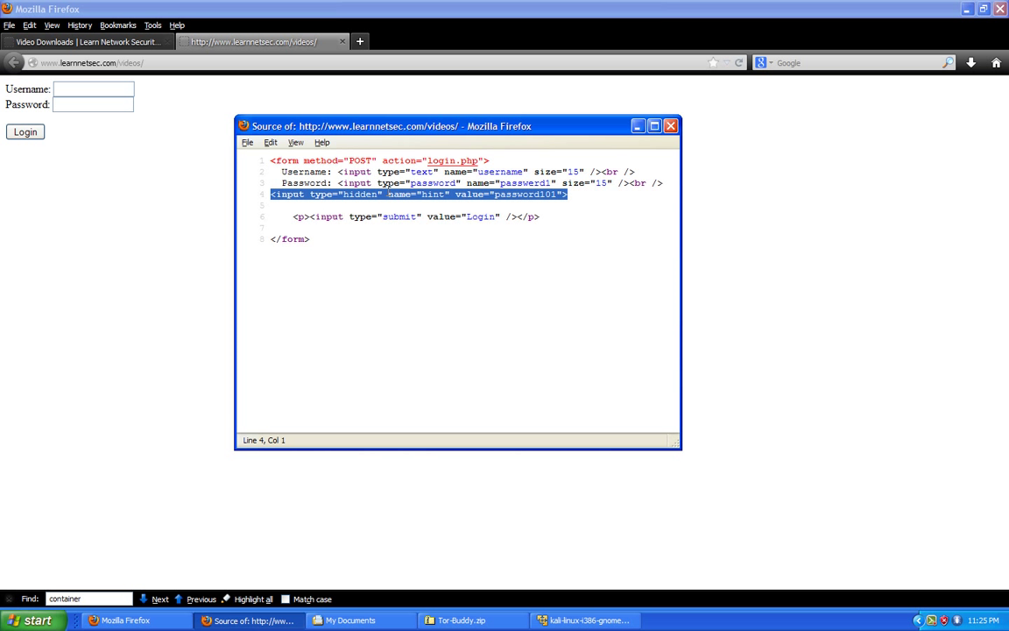
pyautogui.click(388, 194)
pyautogui.doubleClick(396, 195)
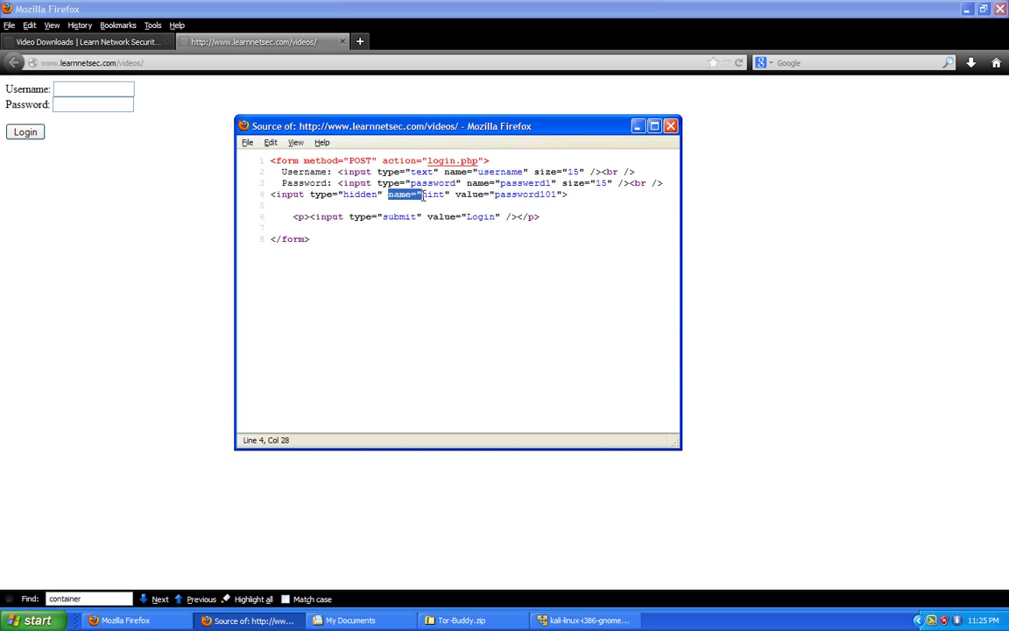
pyautogui.click(421, 194)
pyautogui.moveTo(422, 195); pyautogui.dragTo(443, 195)
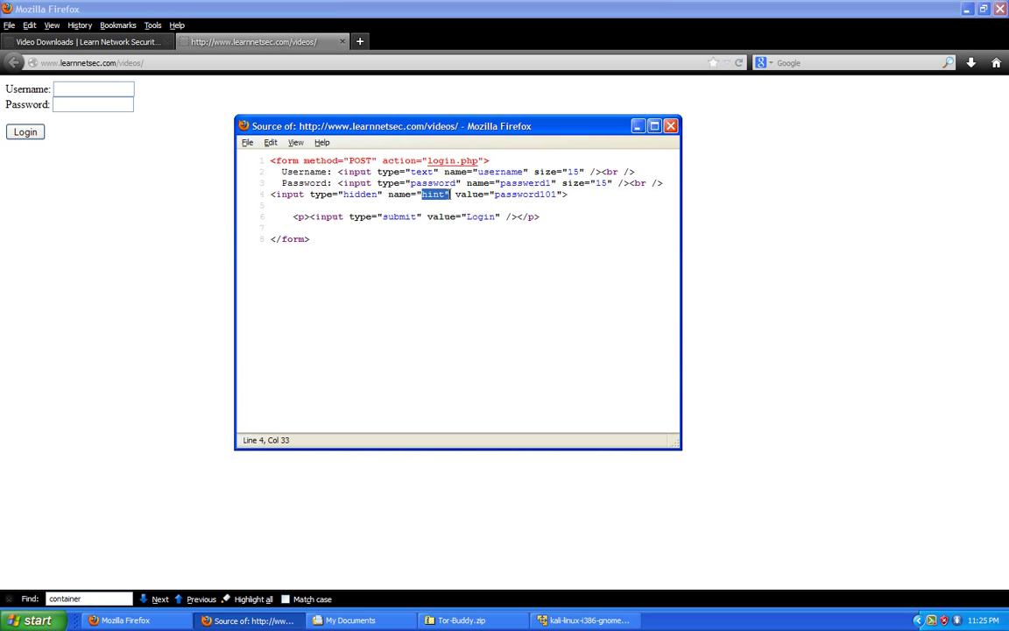
pyautogui.moveTo(442, 193); pyautogui.dragTo(427, 194)
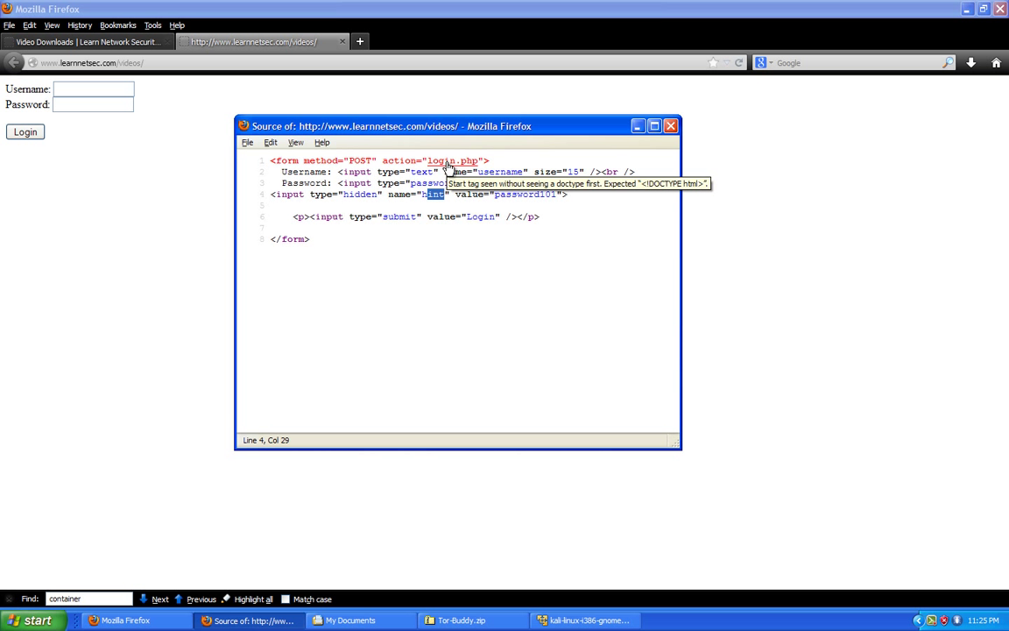
pyautogui.moveTo(543, 219); pyautogui.dragTo(567, 194)
pyautogui.click(355, 206)
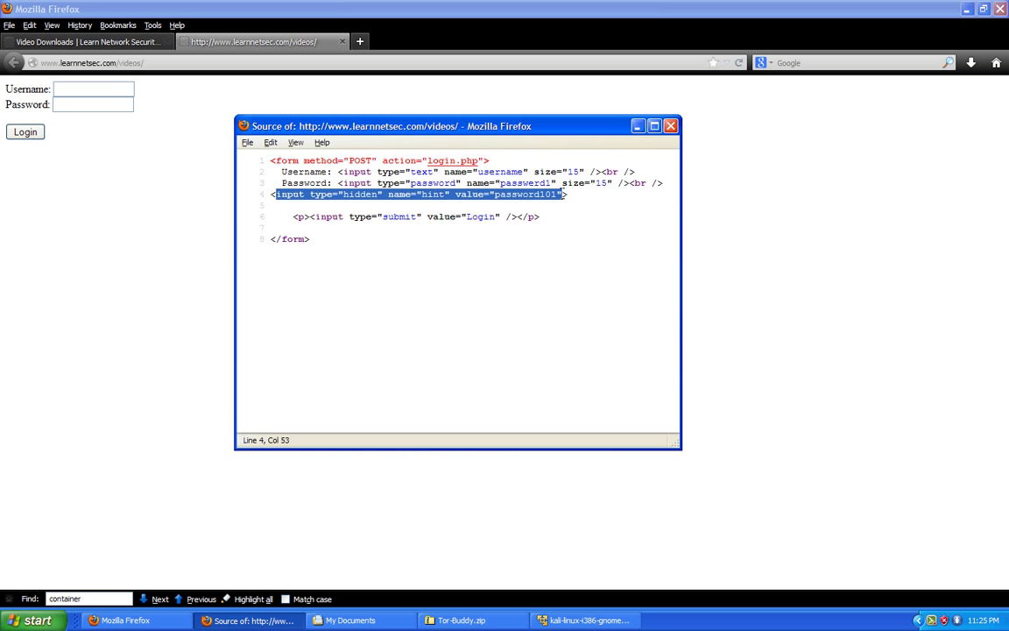
pyautogui.moveTo(455, 194); pyautogui.dragTo(556, 193)
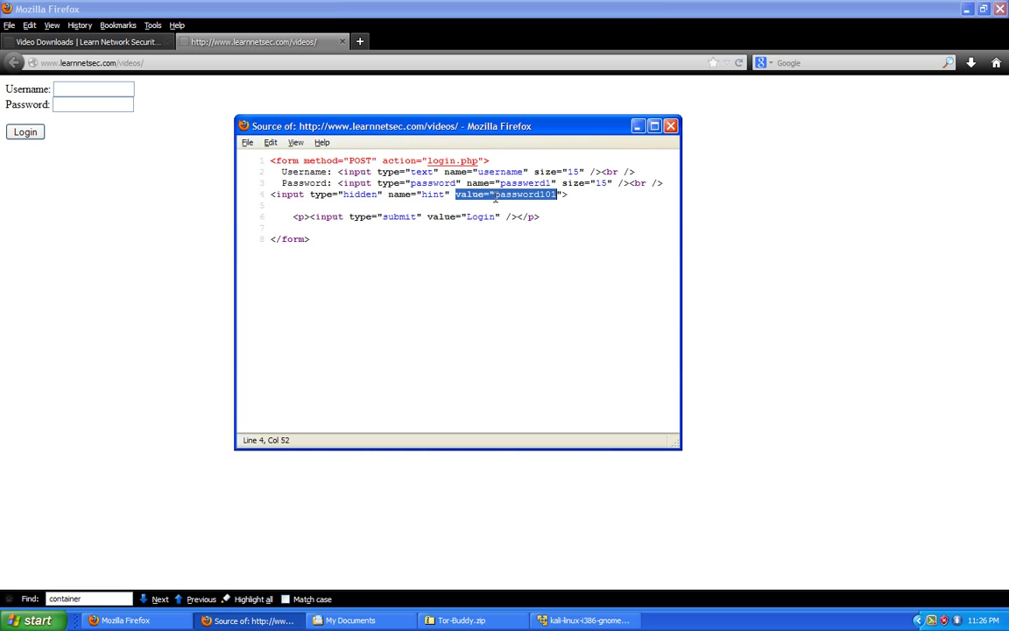
# Copy the text inside the hidden hint input's value attribute from the source code
pyautogui.click(496, 196)
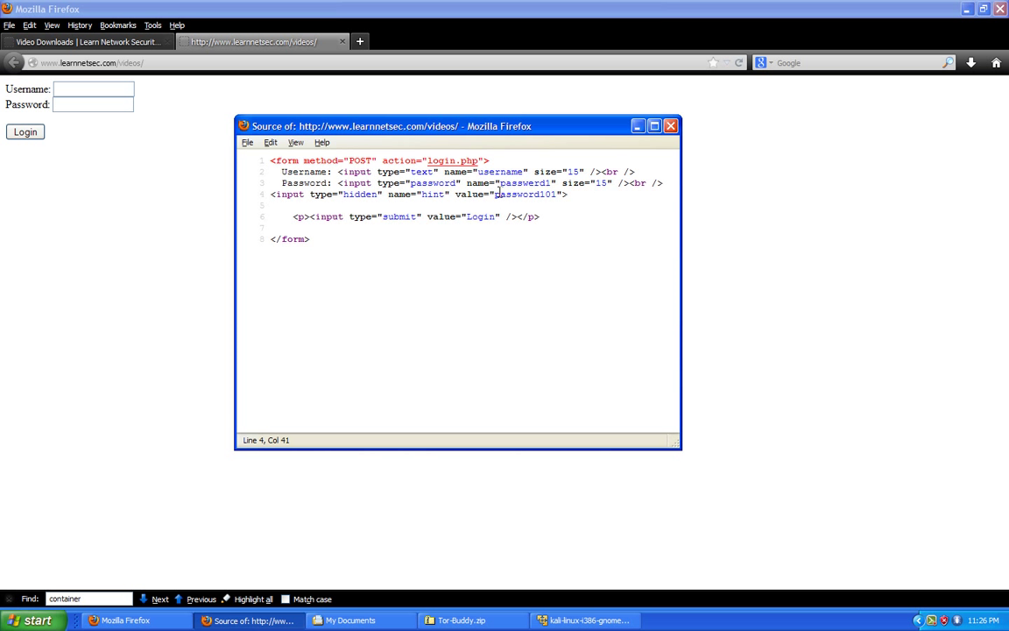
pyautogui.moveTo(496, 194); pyautogui.dragTo(549, 200)
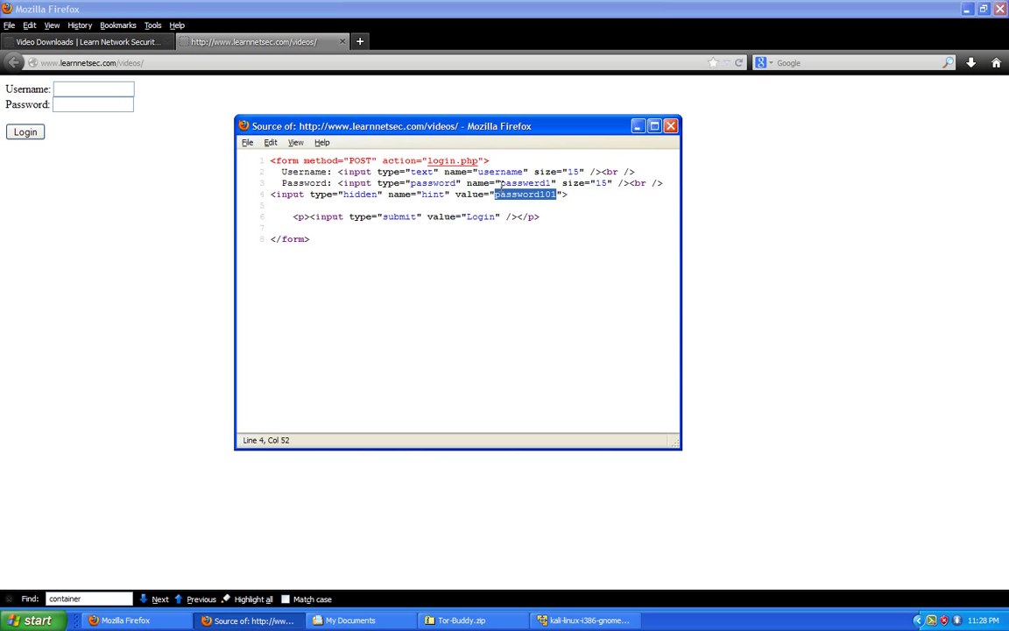
pyautogui.rightClick(535, 194)
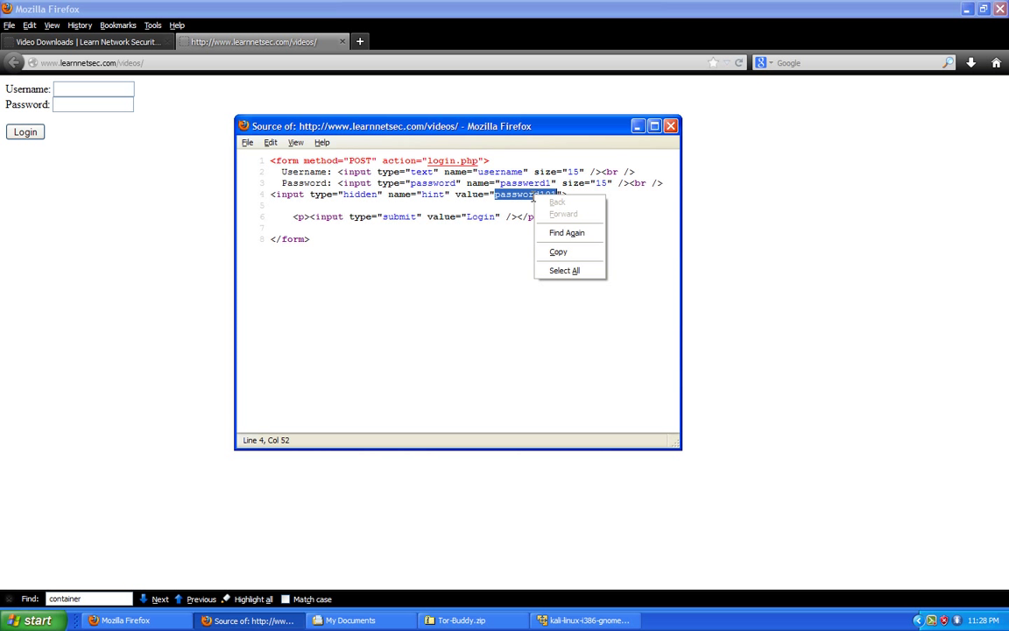
pyautogui.click(561, 252)
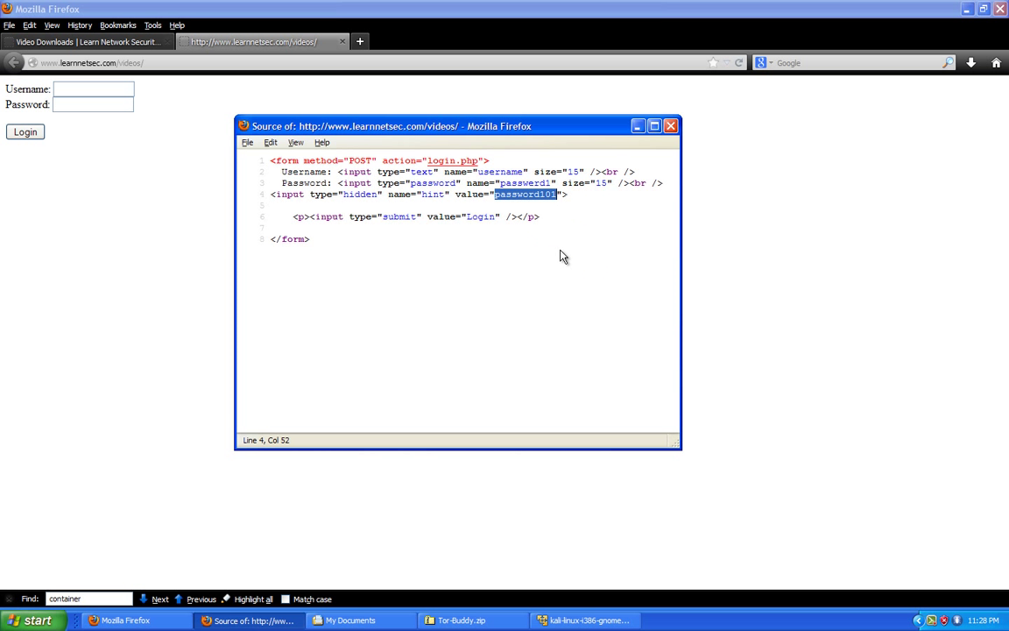
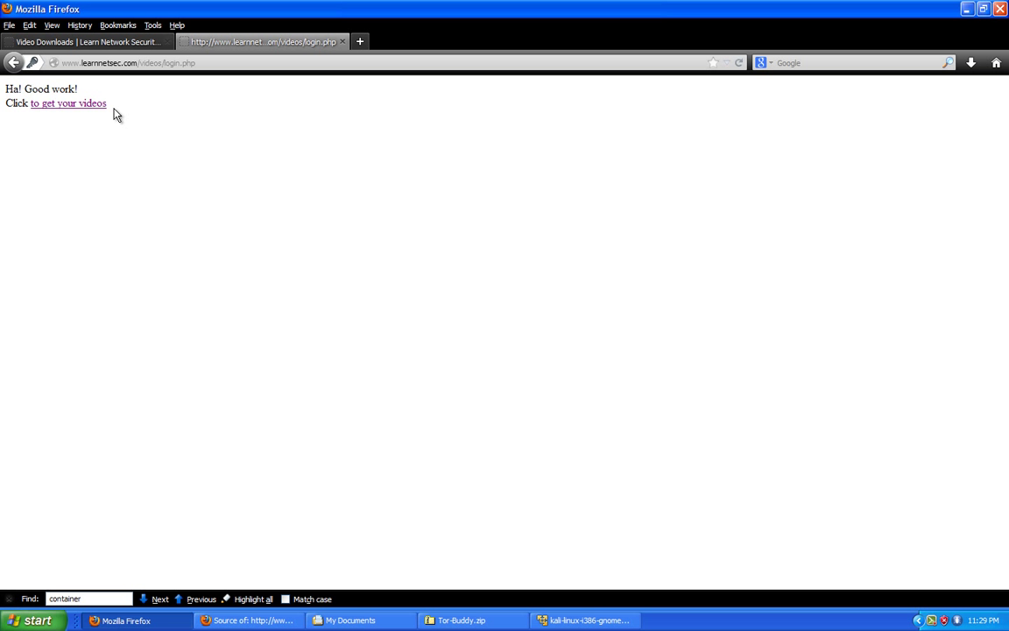
# Check where the link to the videos leads, return to the login success page and open its source code
pyautogui.click(95, 106)
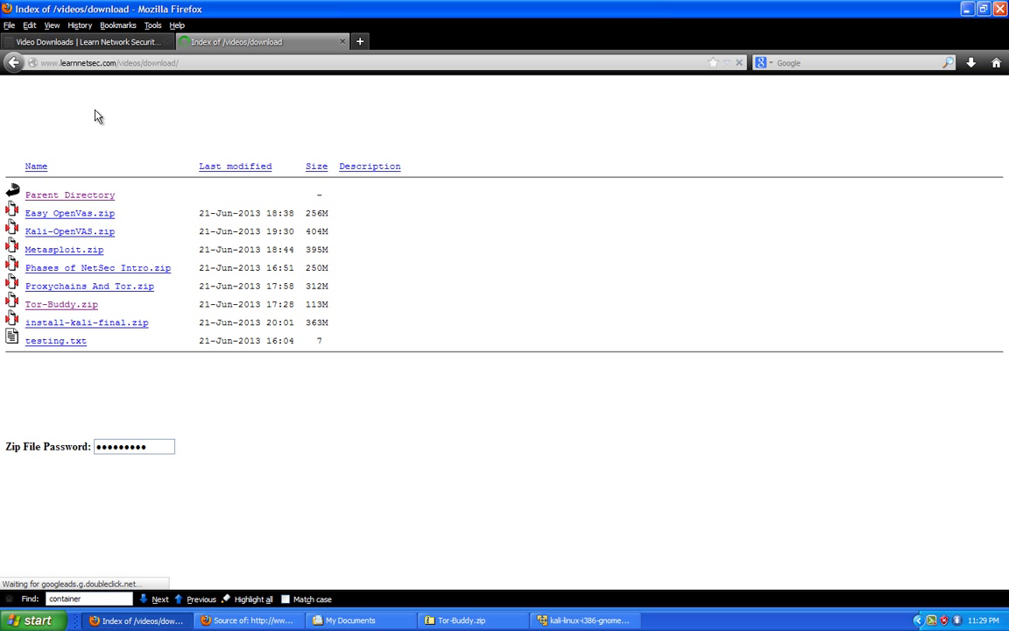
pyautogui.click(14, 61)
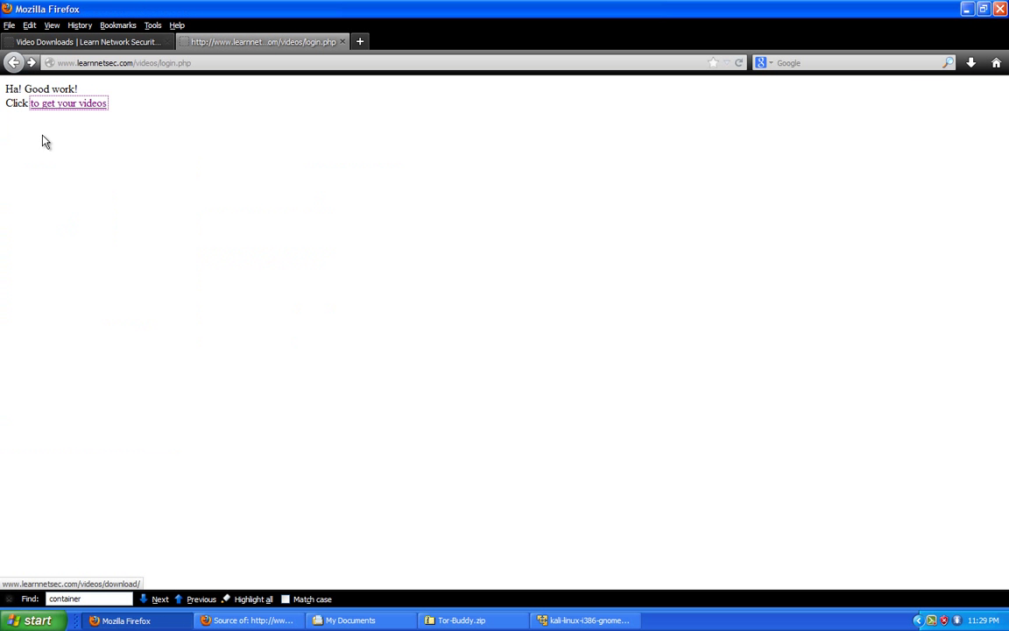
pyautogui.rightClick(149, 162)
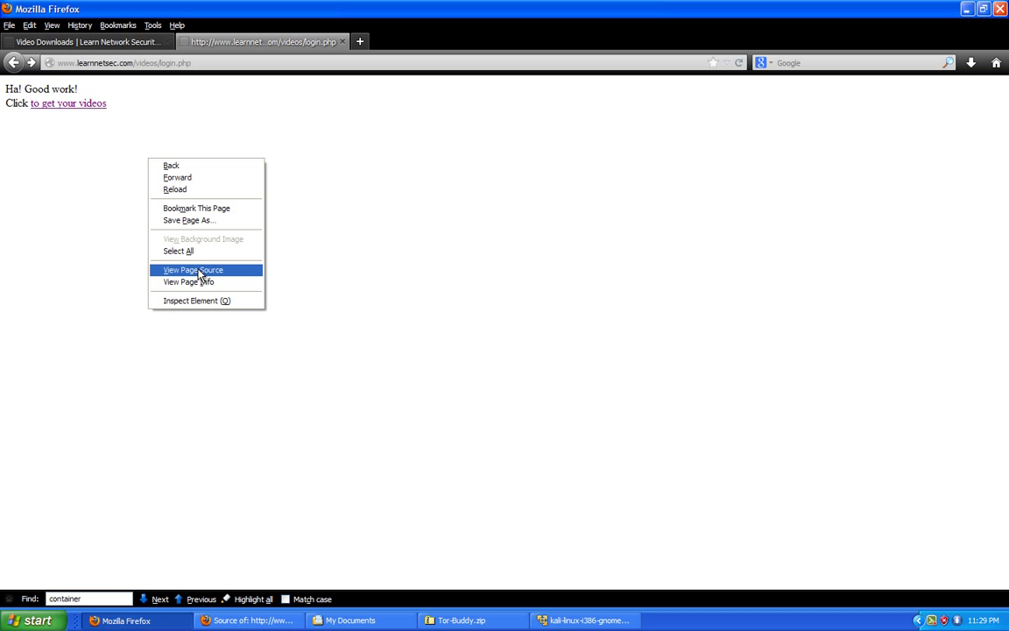
pyautogui.click(198, 272)
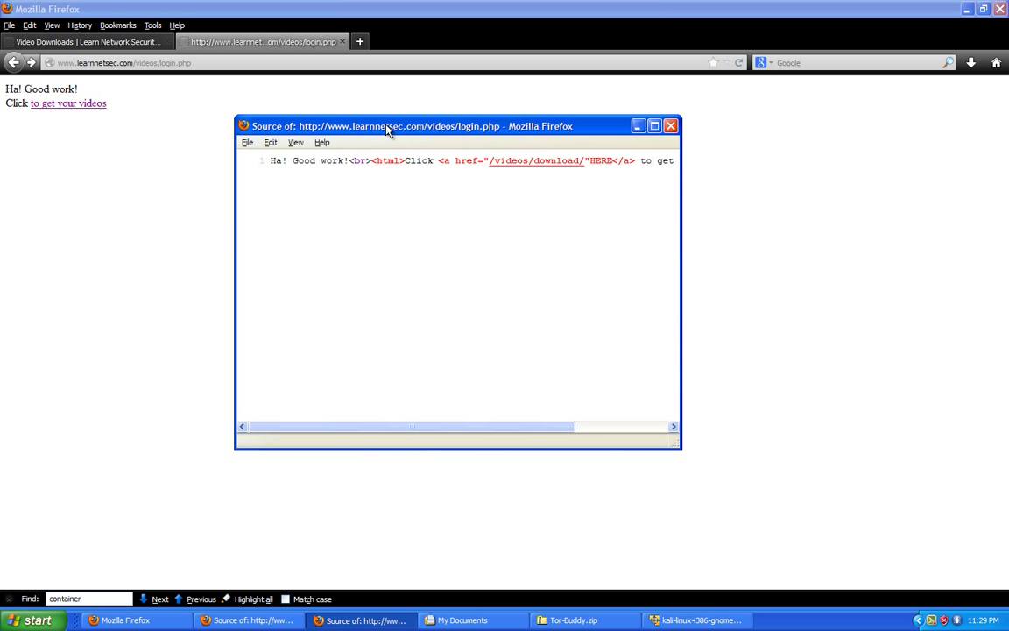
# Examine the anchor tag pointing to /videos/download/ in the login.php source code and close the source window
pyautogui.moveTo(392, 129); pyautogui.dragTo(341, 127)
pyautogui.moveTo(238, 158); pyautogui.dragTo(553, 156)
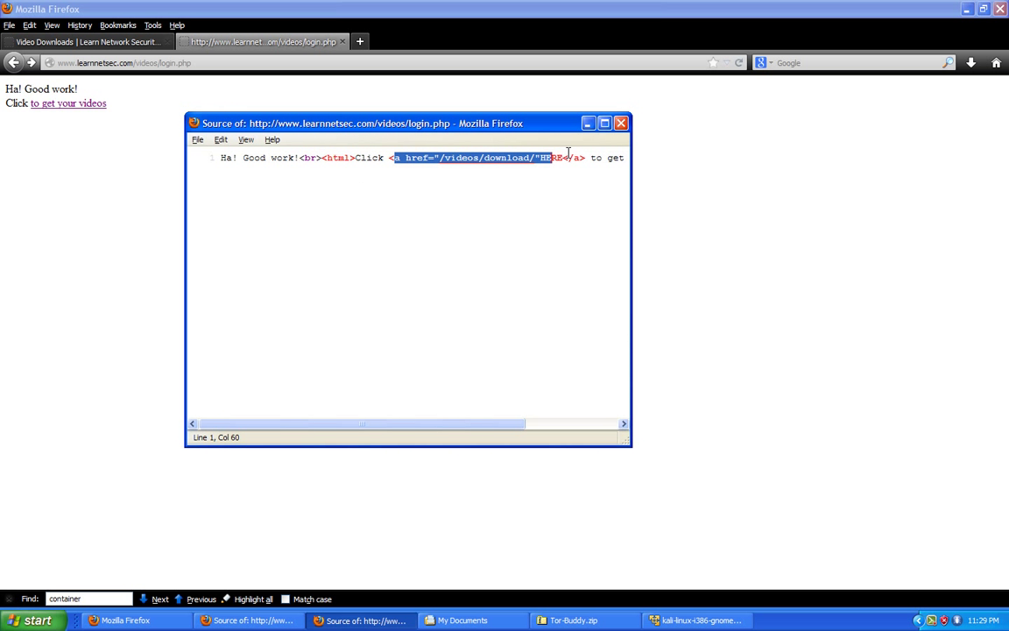
pyautogui.click(561, 156)
pyautogui.doubleClick(560, 156)
pyautogui.moveTo(390, 159); pyautogui.dragTo(521, 162)
pyautogui.moveTo(424, 426); pyautogui.dragTo(501, 426)
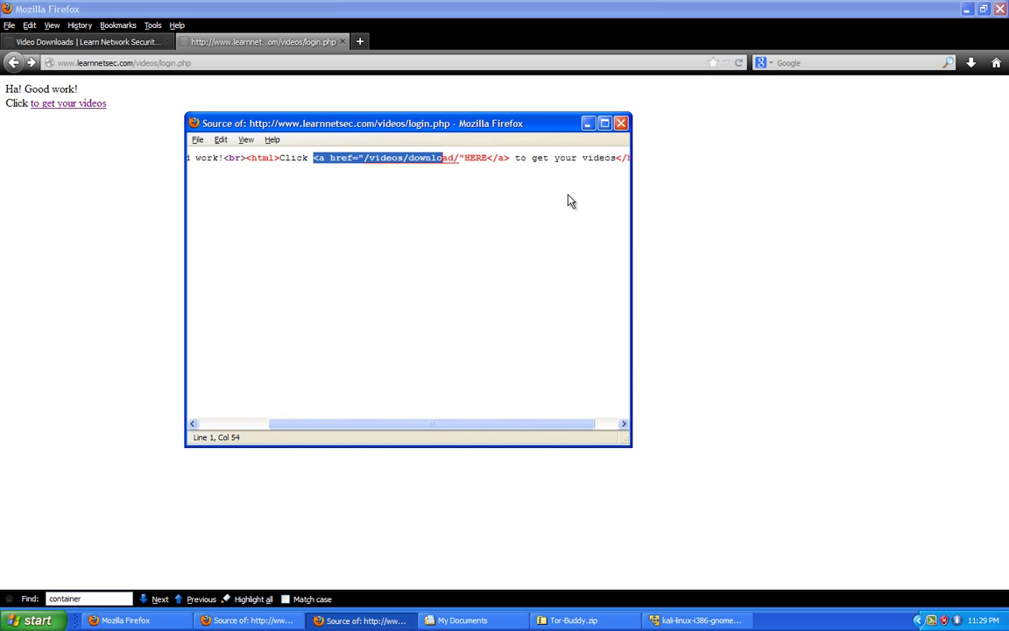
pyautogui.click(621, 124)
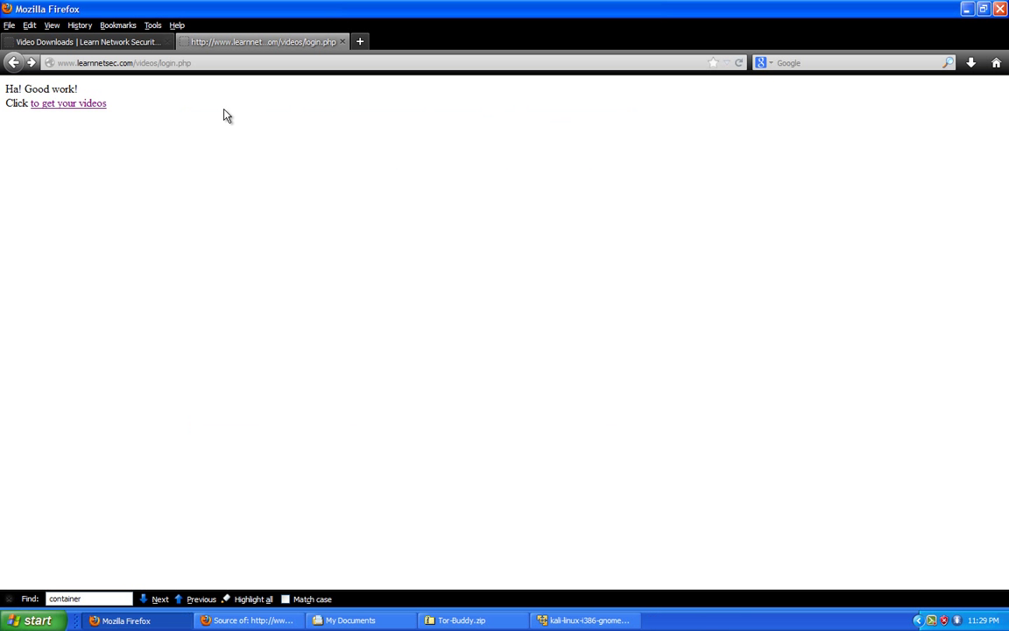
# Open the video download listing and select the masked contents of the Zip File Password field
pyautogui.click(86, 106)
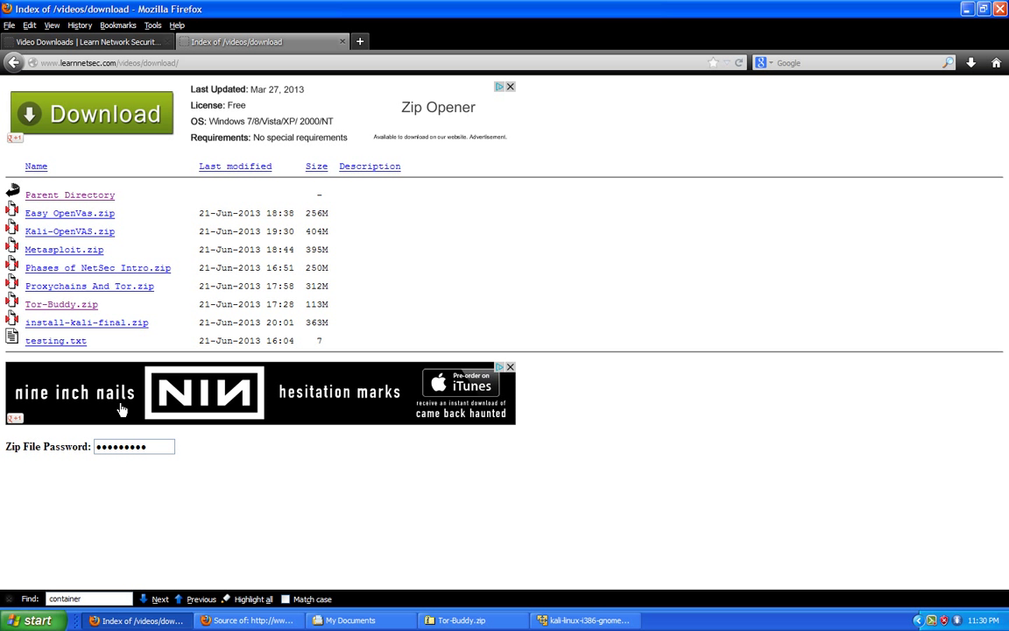
pyautogui.moveTo(4, 446); pyautogui.dragTo(173, 447)
pyautogui.click(192, 451)
pyautogui.doubleClick(110, 450)
# Review the hidden hint input's type and value attributes in the login form's source code and put that window away
pyautogui.click(241, 620)
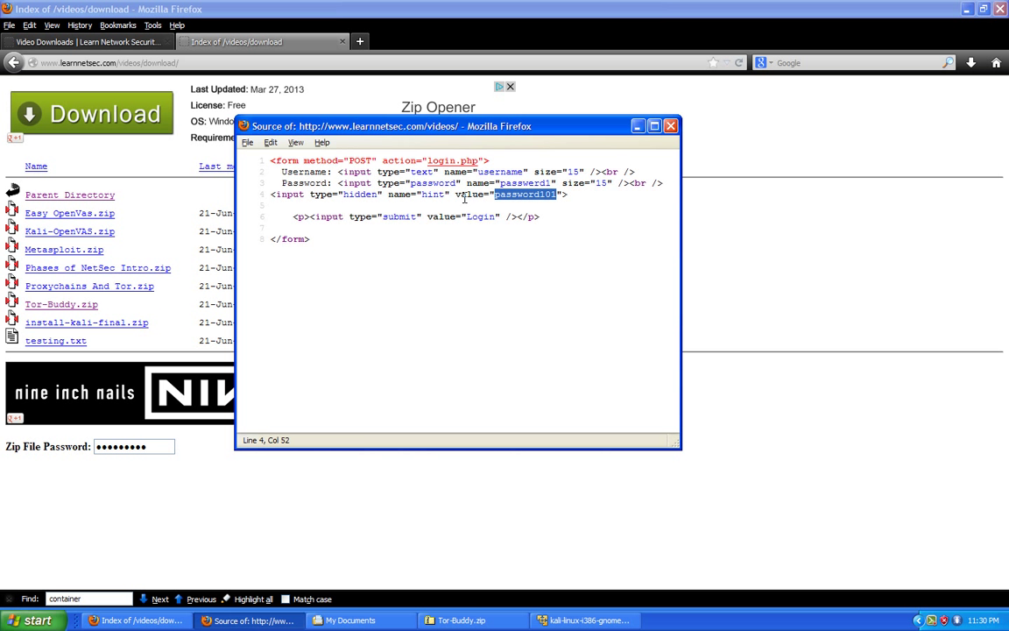
pyautogui.moveTo(455, 193); pyautogui.dragTo(554, 192)
pyautogui.moveTo(406, 183); pyautogui.dragTo(496, 195)
pyautogui.moveTo(379, 195); pyautogui.dragTo(346, 200)
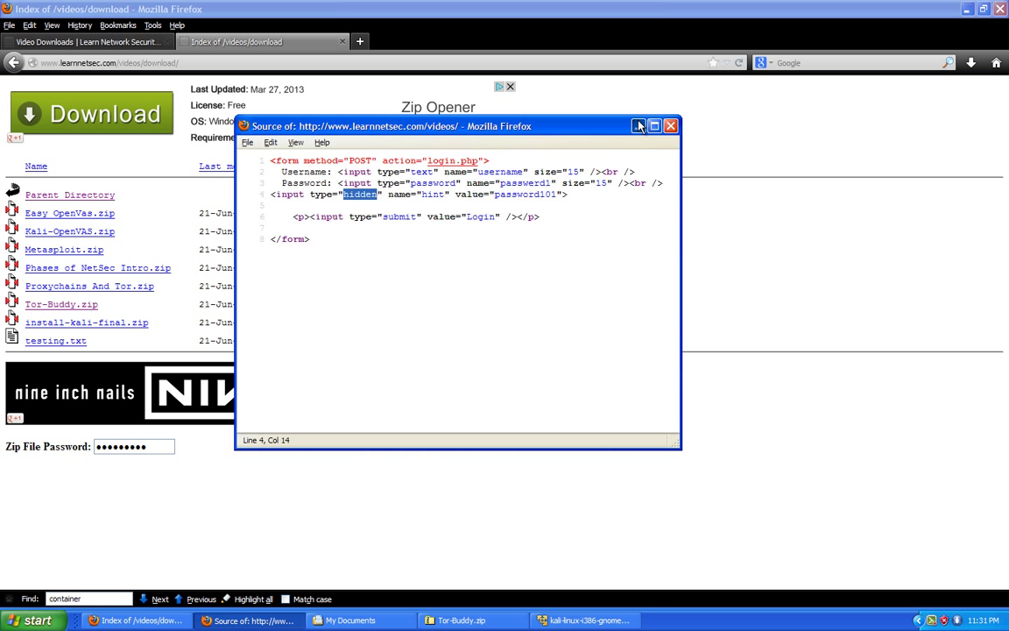
pyautogui.click(670, 126)
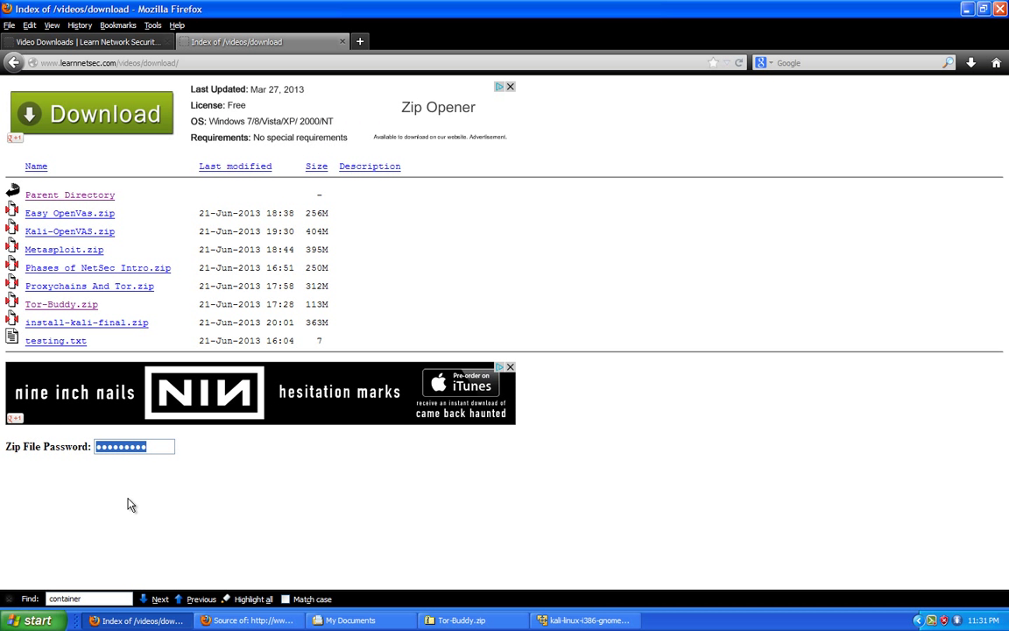
# Try to copy the masked zip file password and paste it into the address field of a new tab
pyautogui.rightClick(121, 447)
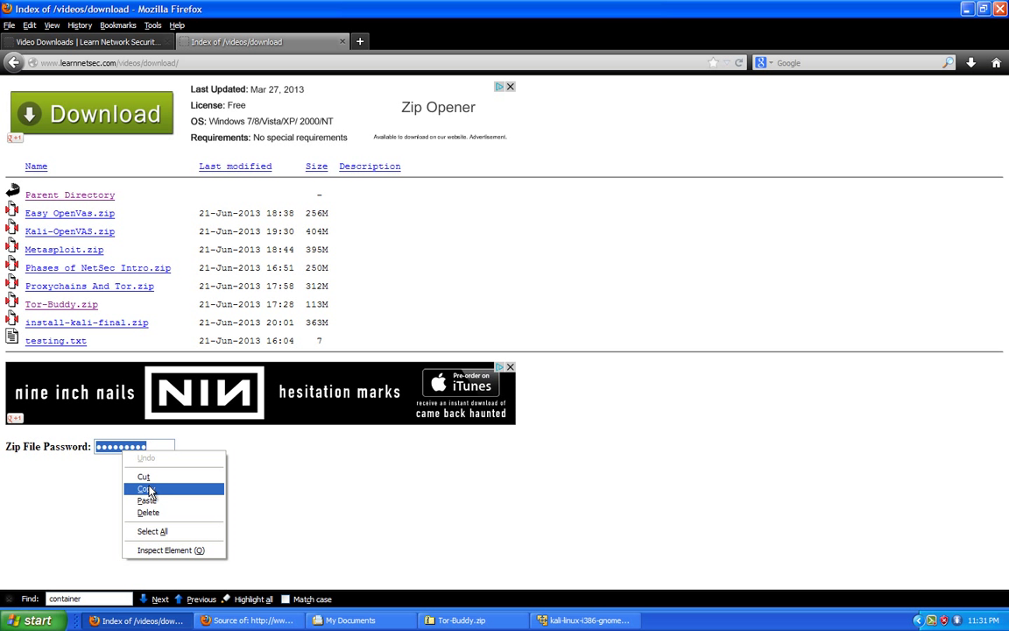
pyautogui.click(113, 486)
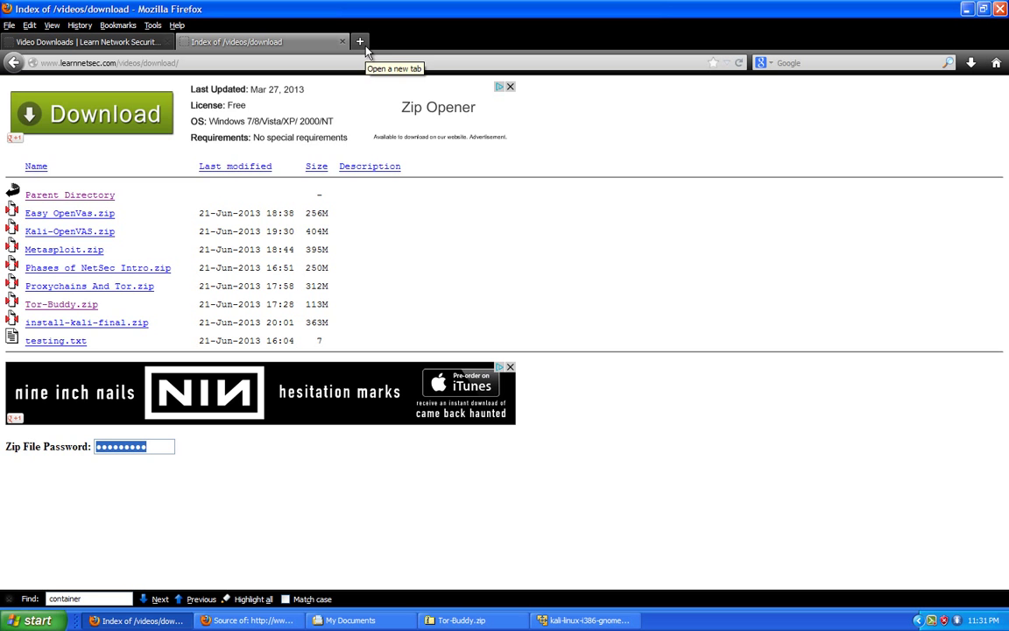
pyautogui.hotkey('ctrl', 't')
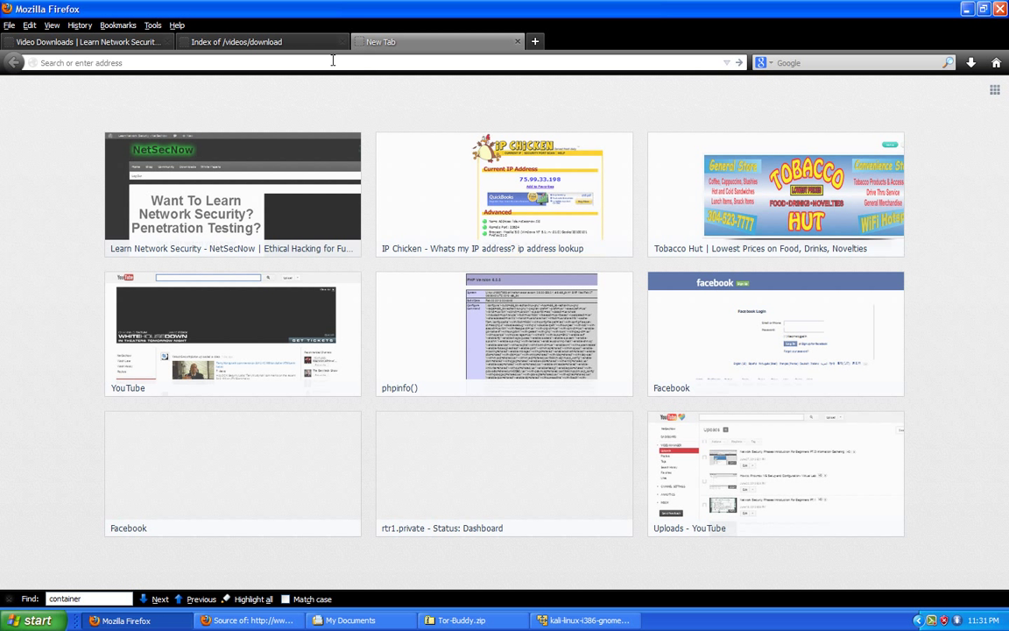
pyautogui.hotkey('ctrl', 'v')
pyautogui.click(244, 35)
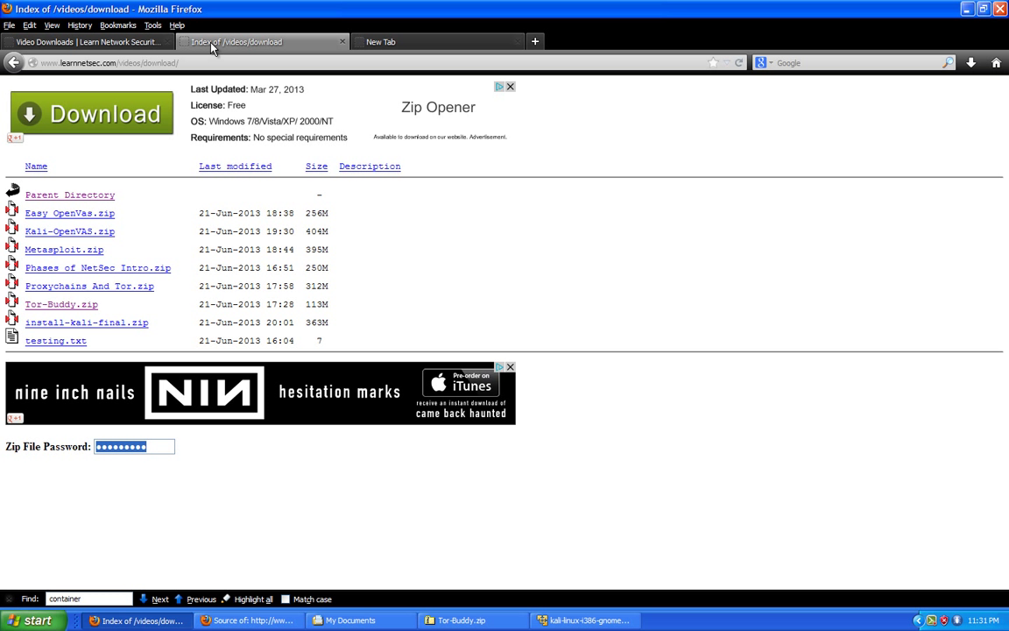
# Open the download listing's source code and locate the Zip File Password label on line 42
pyautogui.rightClick(175, 477)
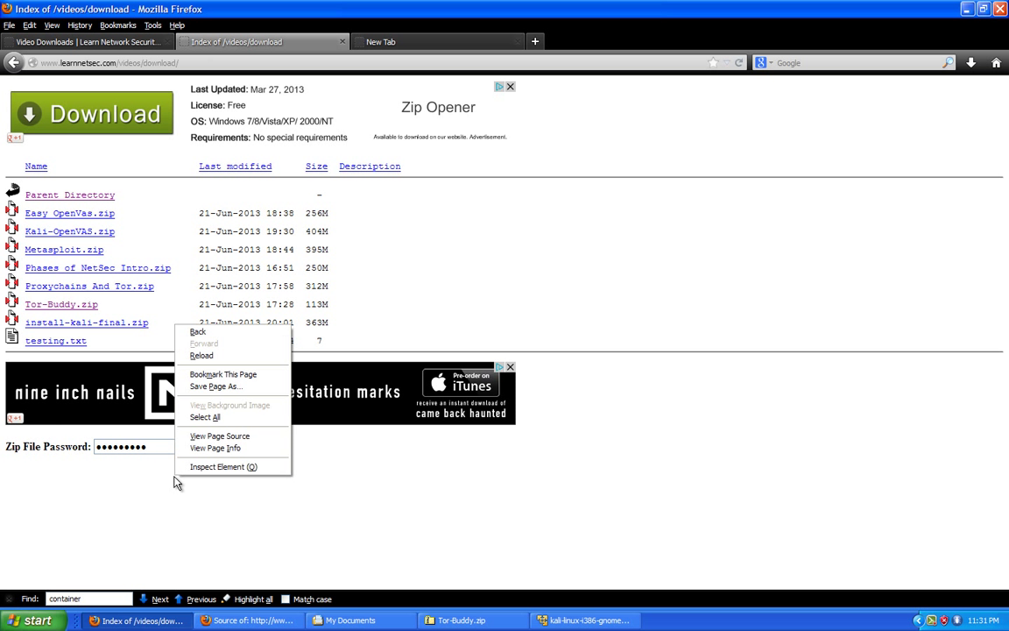
pyautogui.click(219, 436)
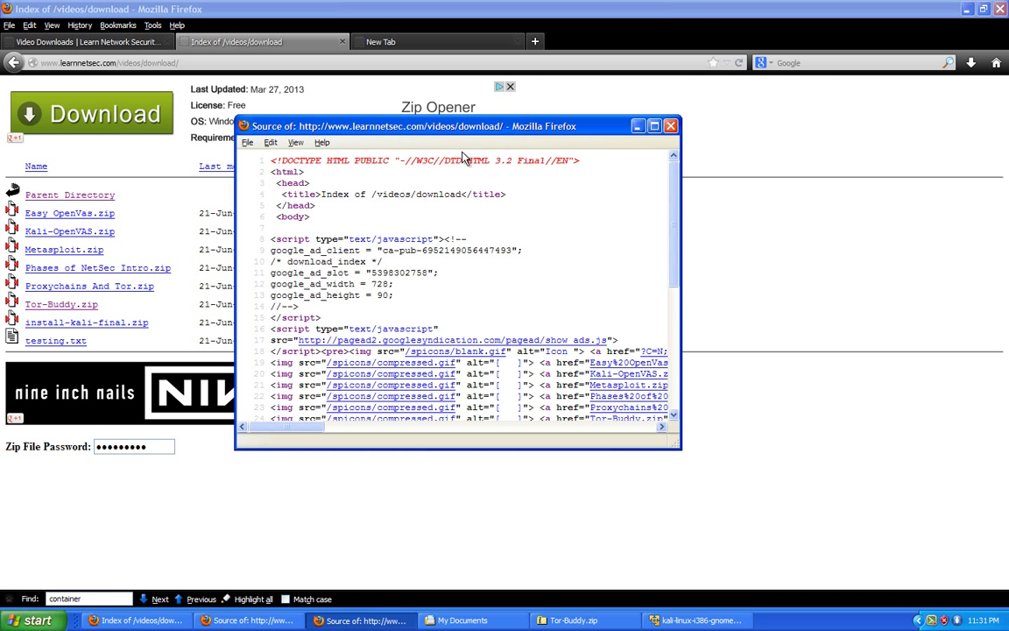
pyautogui.moveTo(488, 130); pyautogui.dragTo(416, 128)
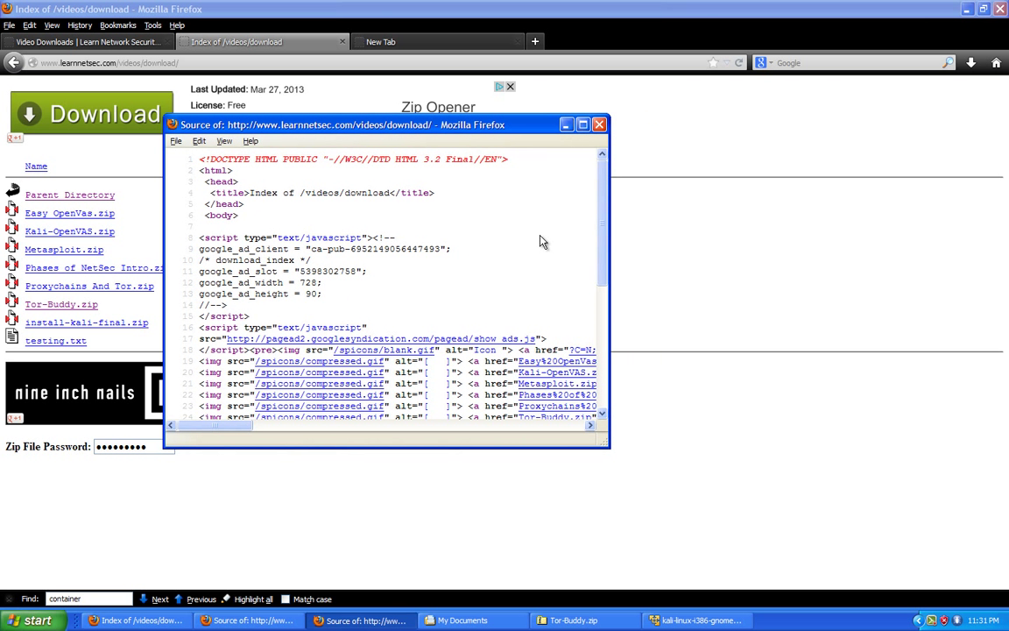
pyautogui.moveTo(601, 217); pyautogui.dragTo(623, 342)
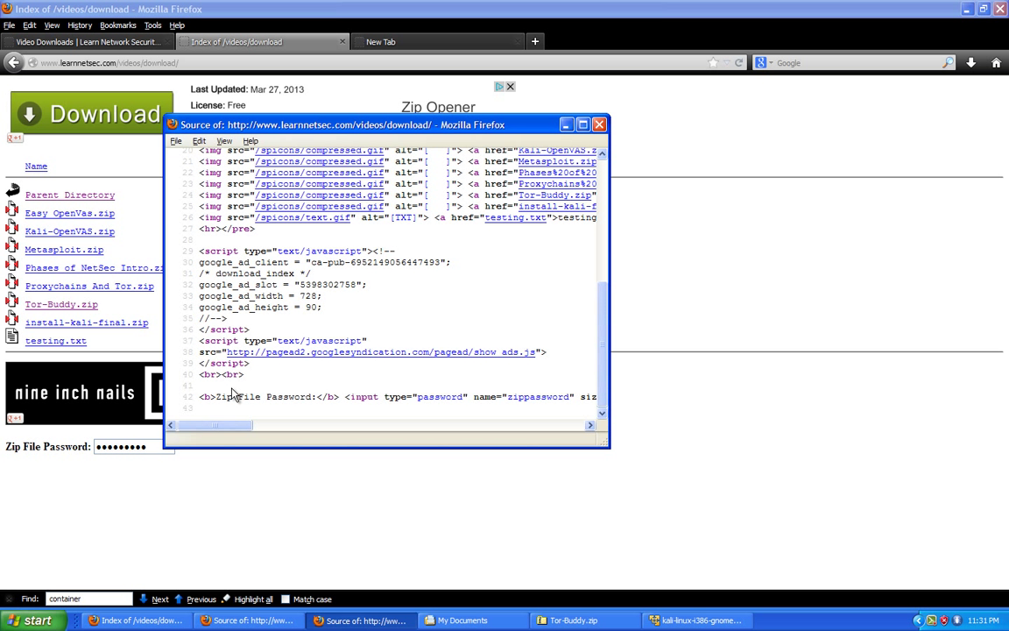
pyautogui.hscroll(2, 209, 417)
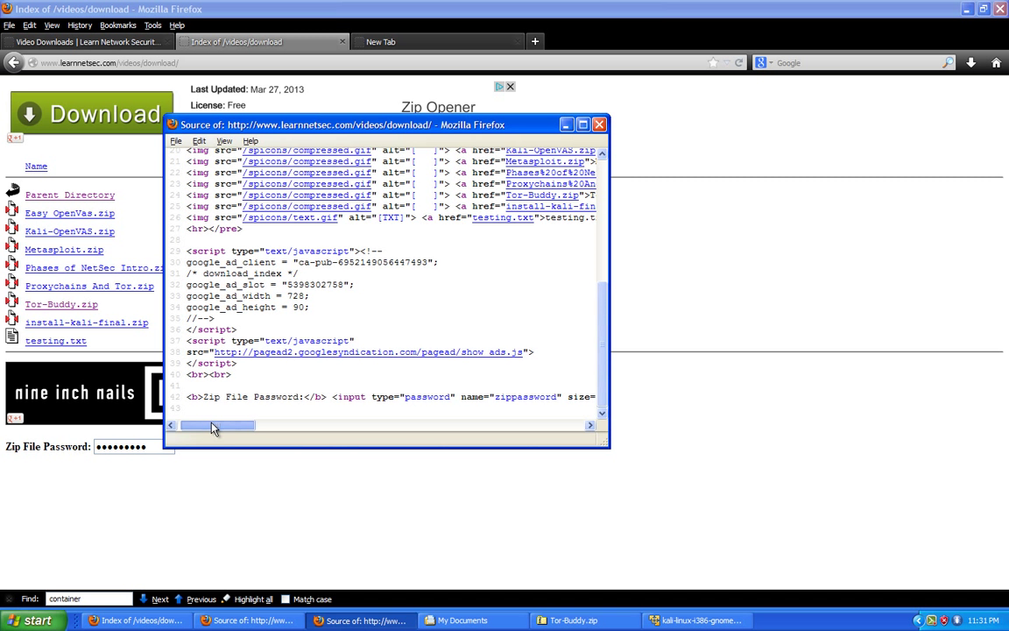
pyautogui.moveTo(197, 397); pyautogui.dragTo(292, 400)
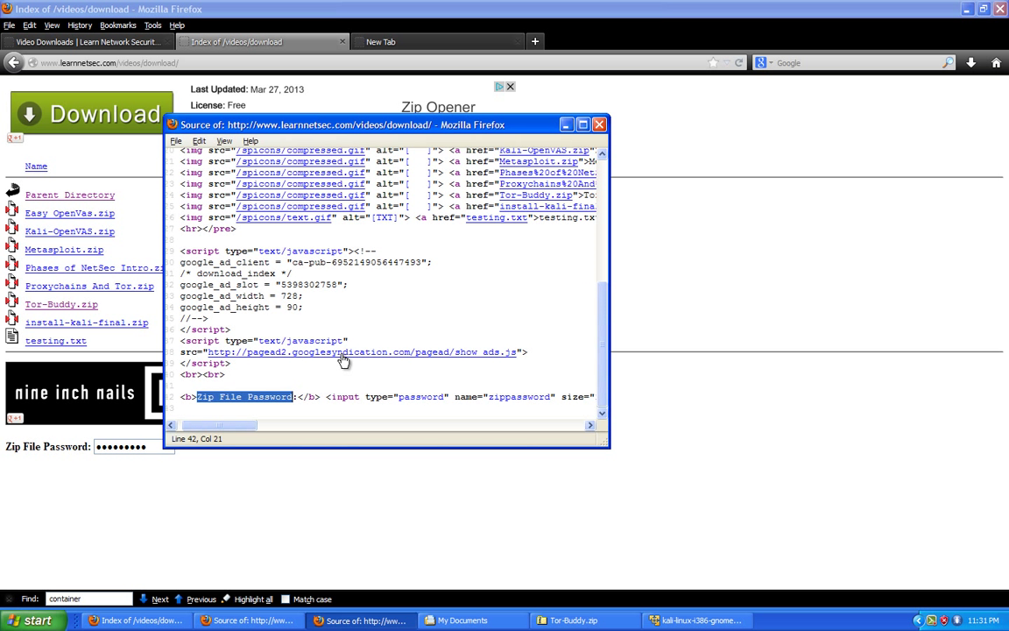
# Search the download page's source code for "zip file" and place the cursor at the matching label
pyautogui.hotkey('ctrl', 'f')
pyautogui.write('zip')
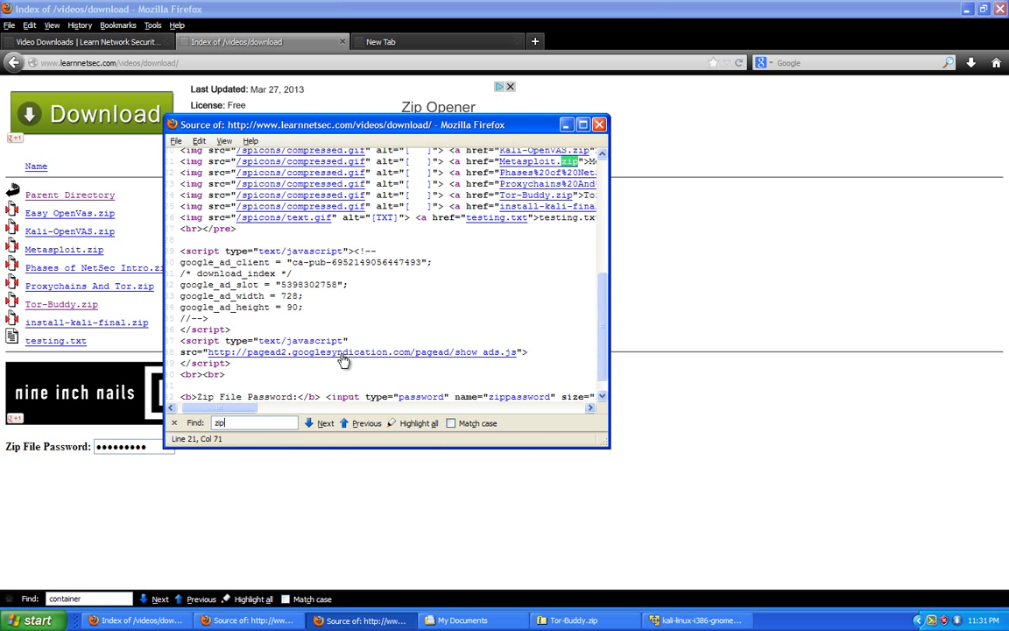
pyautogui.write(' file')
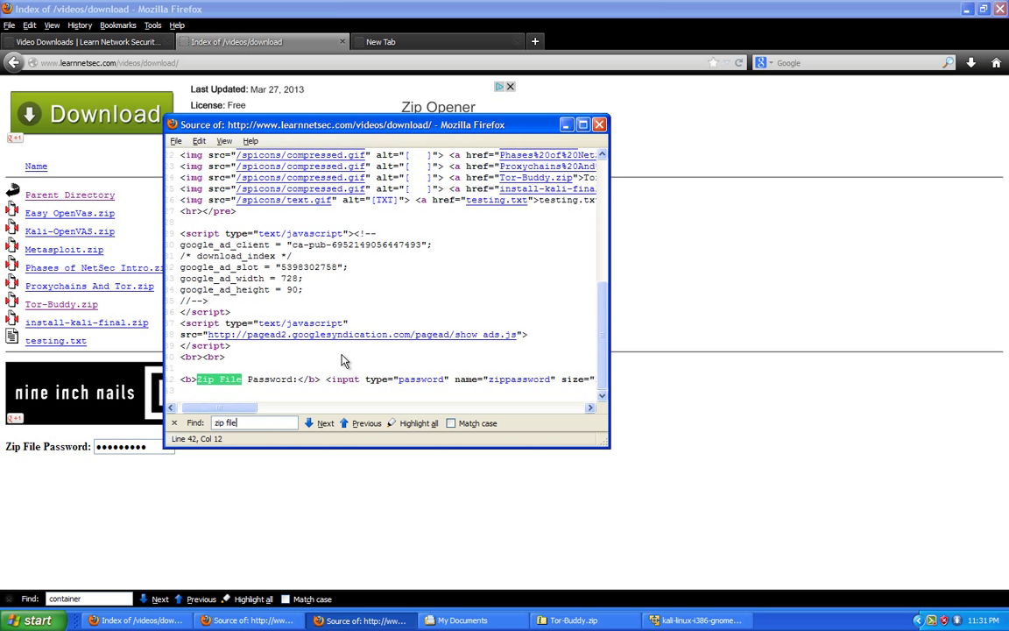
pyautogui.click(194, 379)
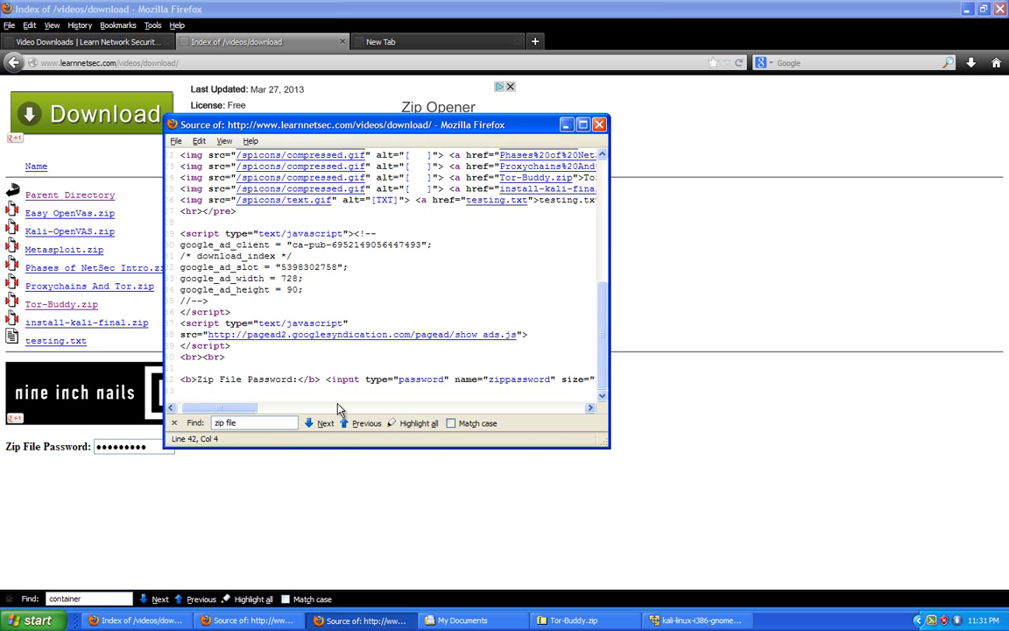
# Examine the zip password input's name and size attributes along line 42 of the source code
pyautogui.moveTo(245, 408); pyautogui.dragTo(272, 408)
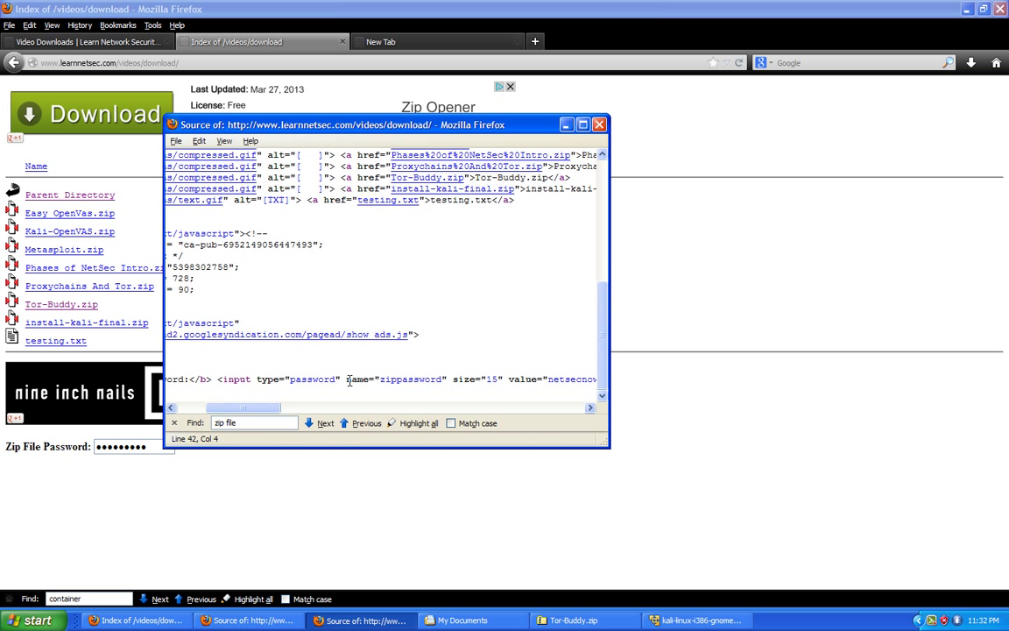
pyautogui.moveTo(379, 380); pyautogui.dragTo(443, 382)
pyautogui.moveTo(242, 406); pyautogui.dragTo(290, 413)
pyautogui.doubleClick(300, 379)
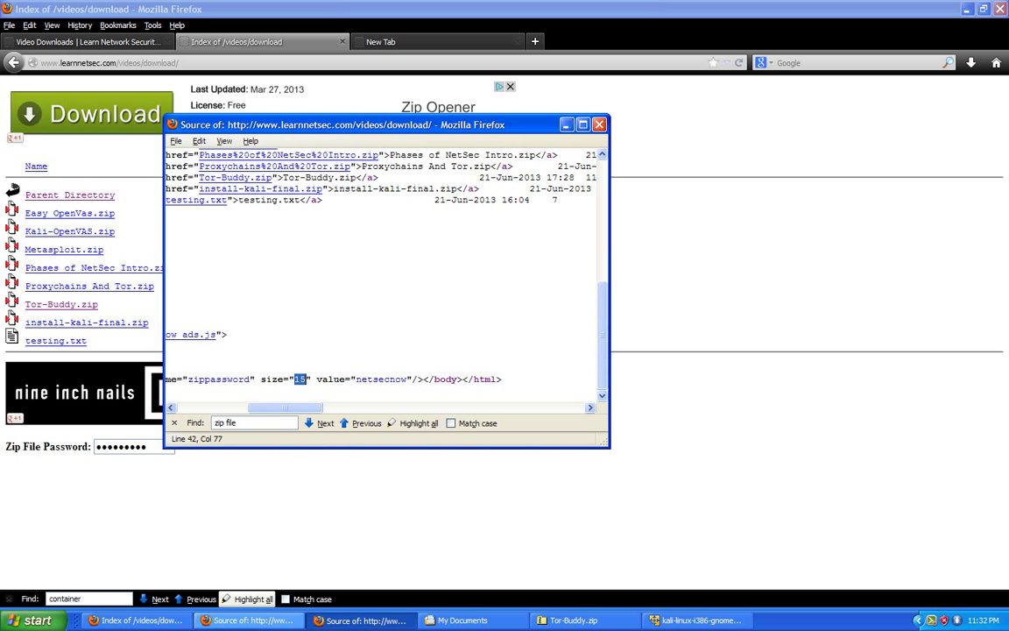
# Revisit the hidden hint input's value in the login form's source code for comparison and put that window away
pyautogui.click(250, 620)
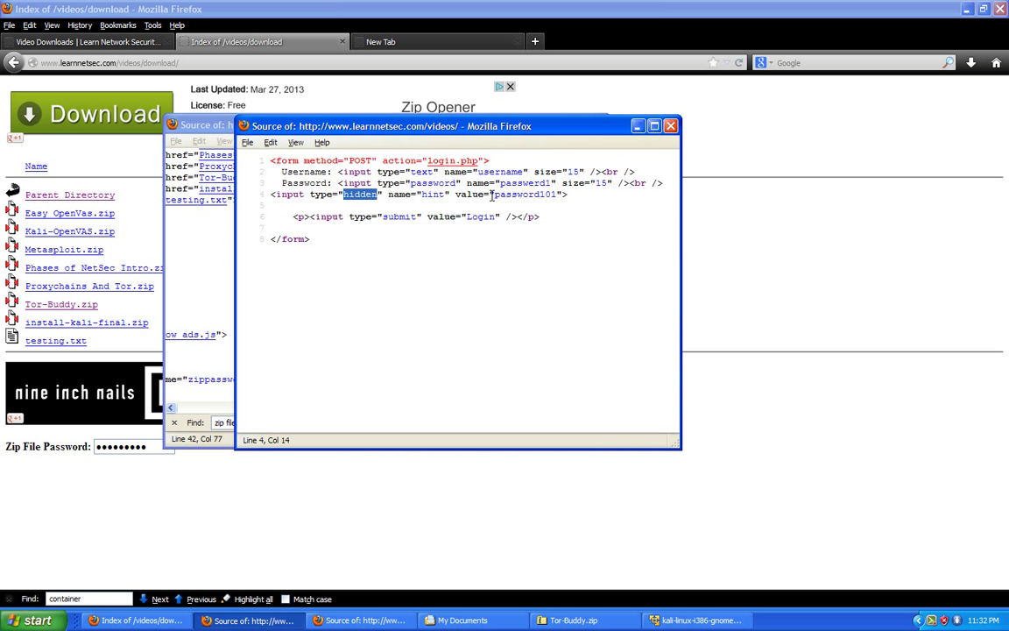
pyautogui.moveTo(495, 196); pyautogui.dragTo(555, 200)
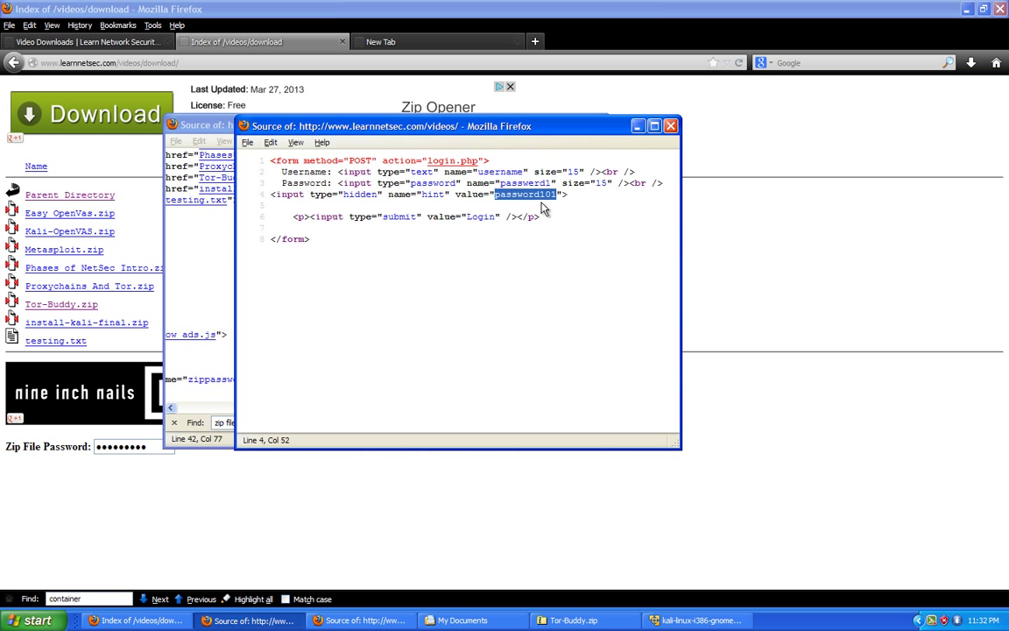
pyautogui.click(671, 128)
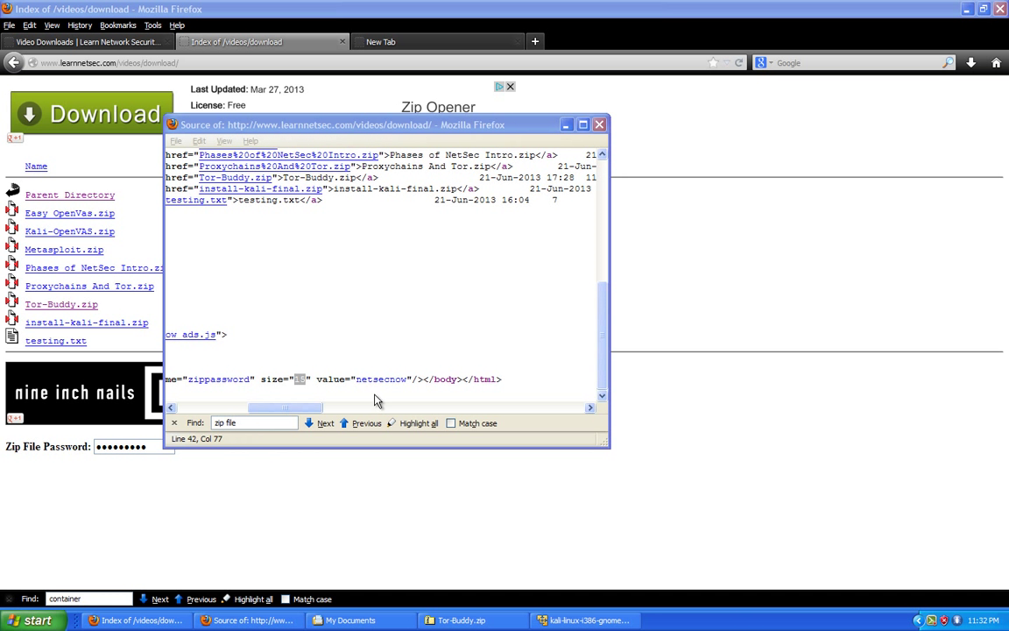
# Copy the text inside the zippassword input's value attribute and put the source window away
pyautogui.moveTo(353, 379); pyautogui.dragTo(407, 375)
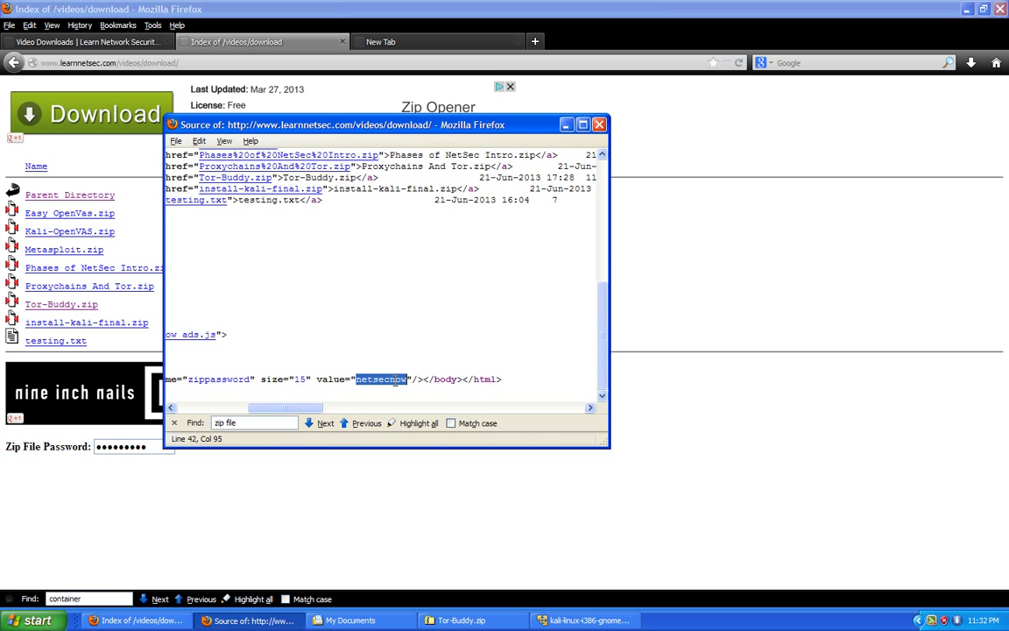
pyautogui.rightClick(399, 382)
pyautogui.click(422, 440)
pyautogui.click(567, 125)
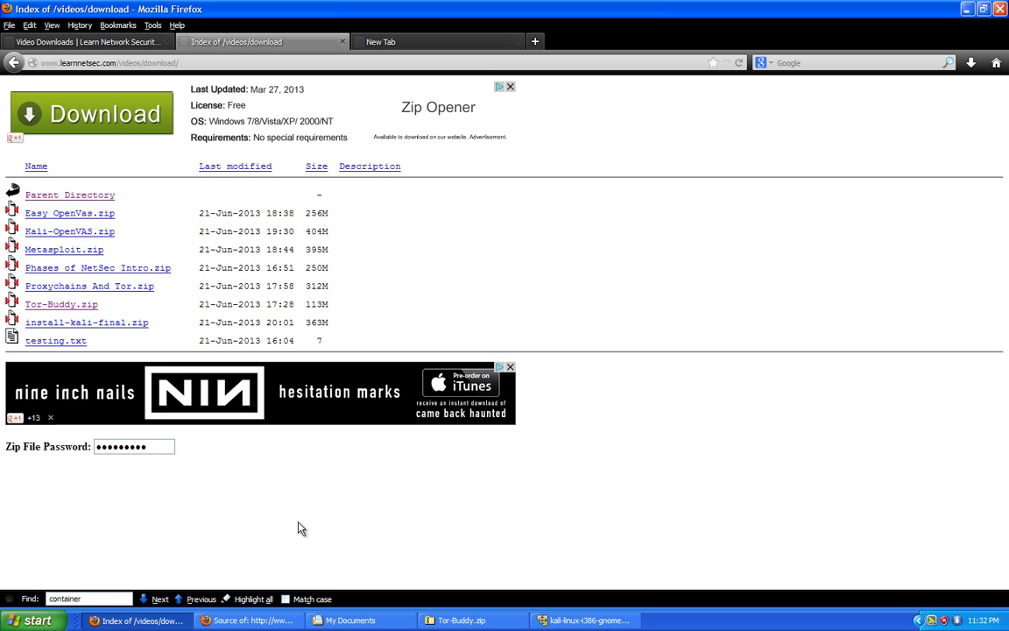
# Extract Tor-Buddy.zip to the Desktop by pasting the copied archive password, and show the extracted files
pyautogui.click(442, 620)
pyautogui.hotkey('ctrl', 'v')
pyautogui.press('Return')
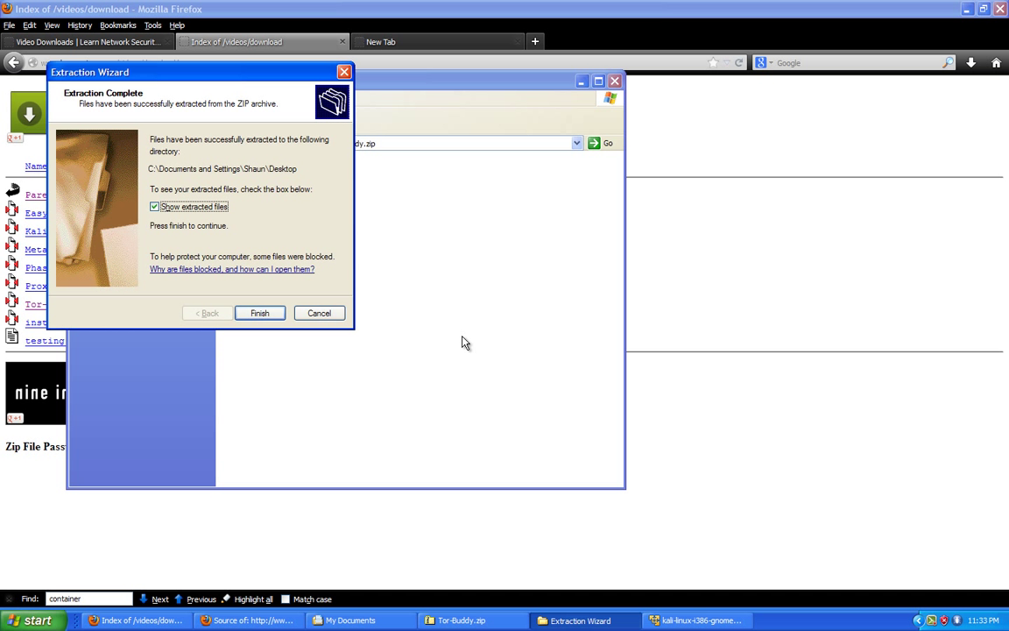
pyautogui.click(256, 313)
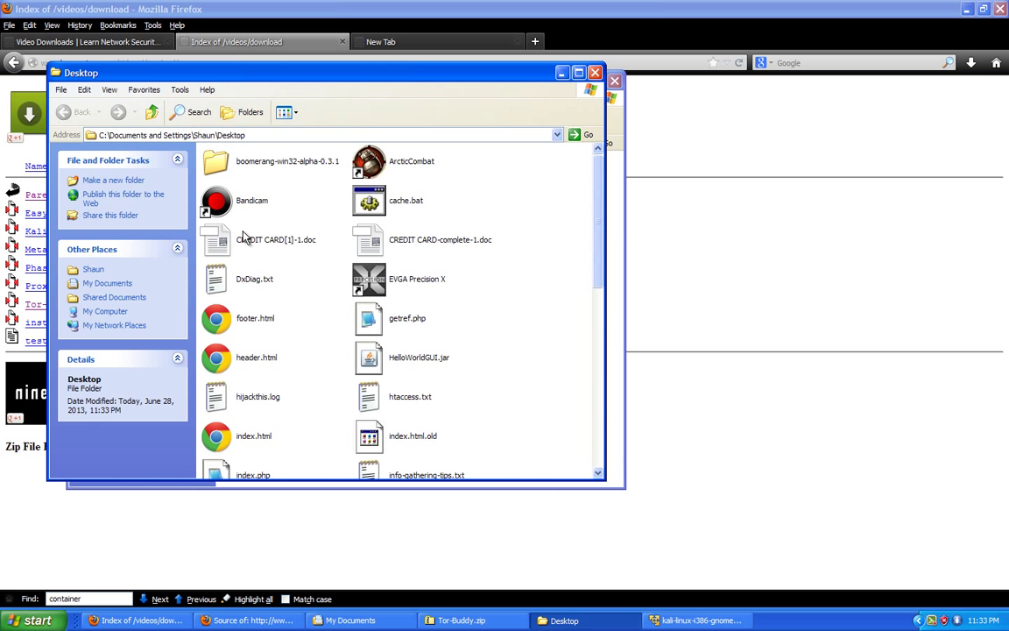
# Look through the extracted files' Desktop folder and close both it and the Tor-Buddy.zip window
pyautogui.scroll(-5, 280, 291)
pyautogui.scroll(8, 286, 291)
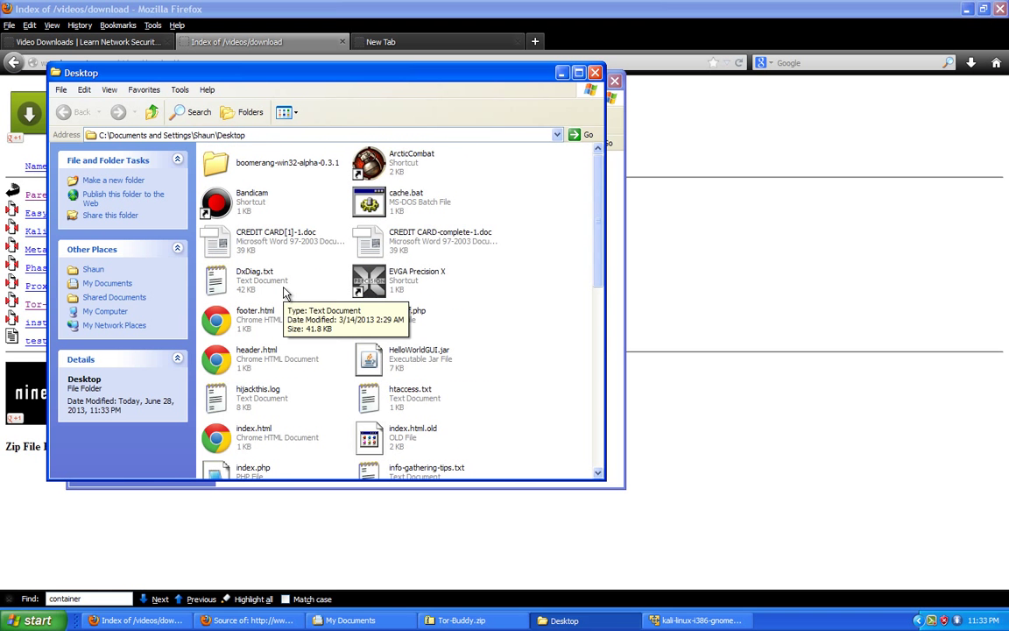
pyautogui.click(595, 72)
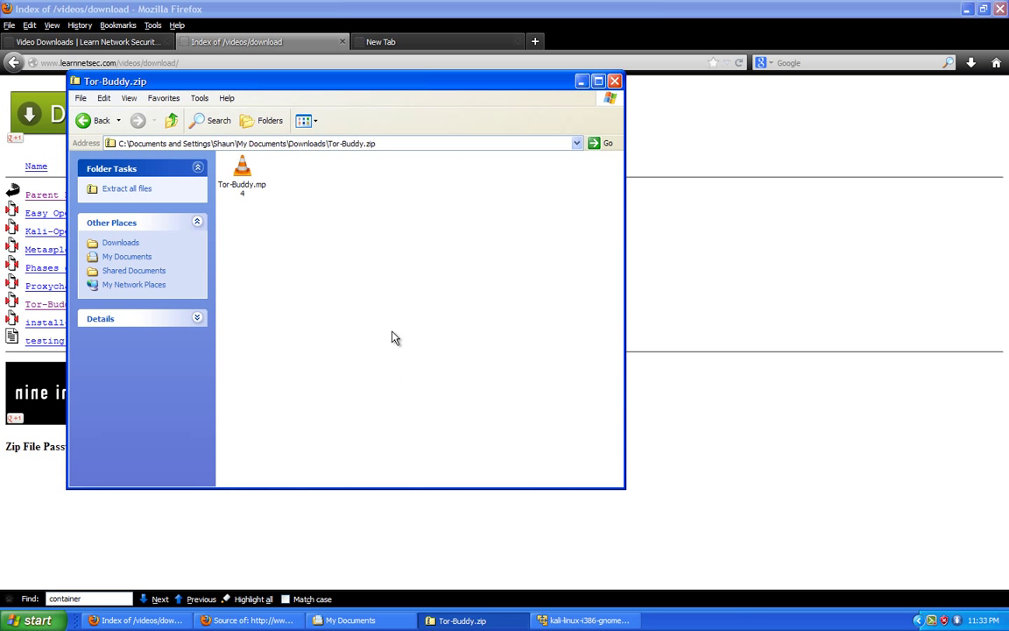
pyautogui.click(614, 81)
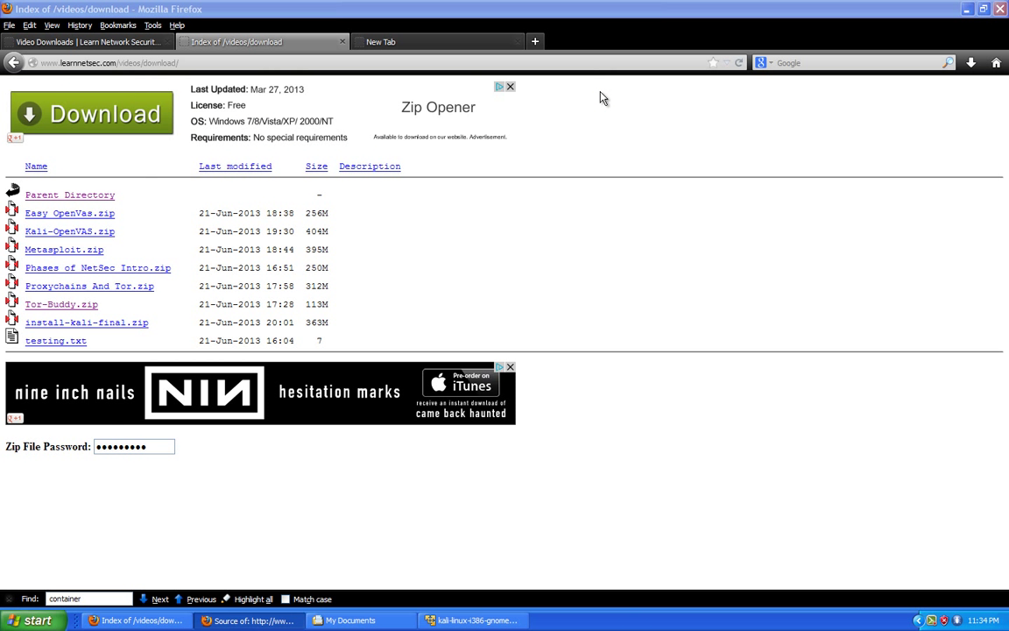